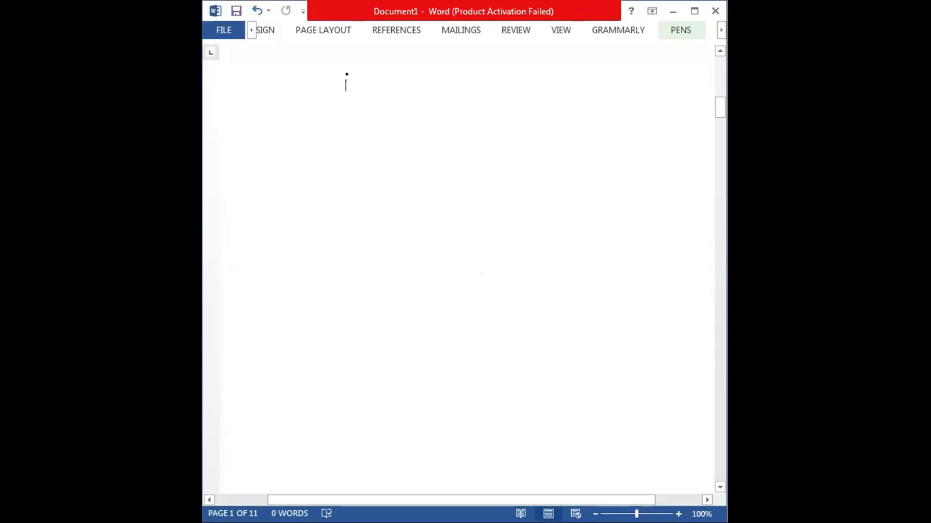
Step: Ink the heading 'Activity Based Costing (ABC)' across the page top with an underline beneath it
mouse_move(345, 90)
left_mouse_down()
mouse_move(383, 75)
mouse_move(401, 91)
mouse_move(464, 80)
mouse_move(468, 68)
left_mouse_up()
left_click_drag(488, 71, 506, 82)
mouse_move(510, 68)
left_mouse_down()
mouse_move(537, 81)
mouse_move(532, 101)
left_mouse_up()
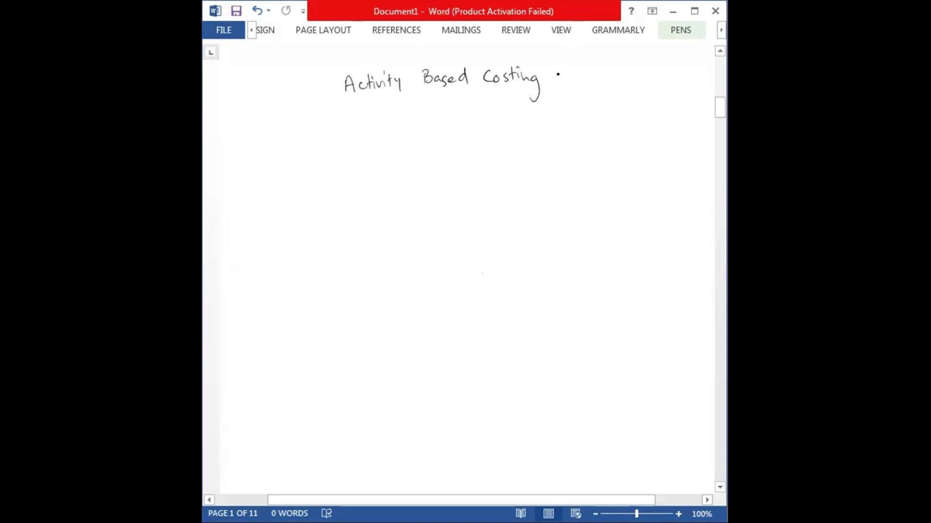
mouse_move(561, 61)
left_mouse_down()
mouse_move(556, 78)
mouse_move(603, 69)
mouse_move(591, 79)
left_mouse_up()
mouse_move(603, 62)
left_mouse_down()
mouse_move(606, 92)
mouse_move(584, 94)
left_mouse_up()
mouse_move(387, 108)
left_mouse_down()
mouse_move(496, 97)
mouse_move(470, 102)
left_mouse_up()
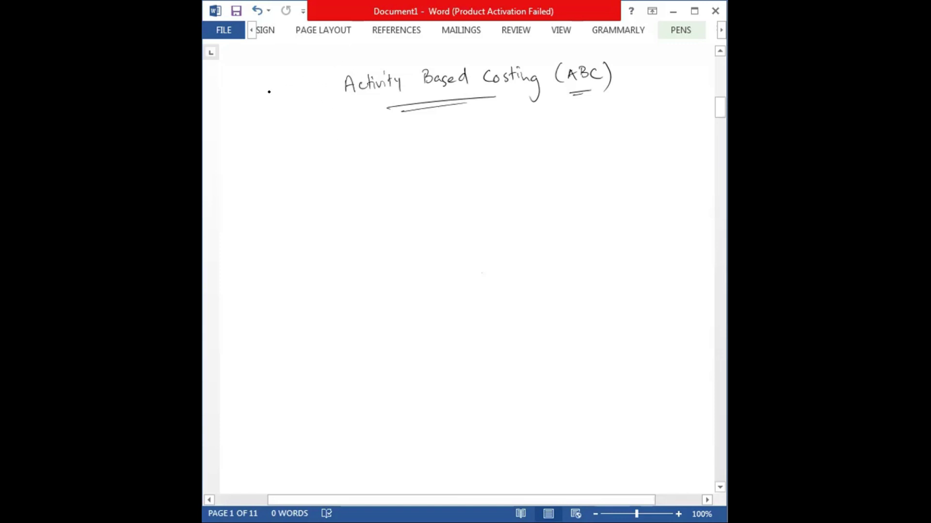
Step: Write 'Activity Cost Pools' with Unit Level and Batch Level beneath, erasing and rewriting a mistaken label
mouse_move(255, 139)
left_mouse_down()
mouse_move(254, 148)
mouse_move(268, 142)
mouse_move(300, 163)
mouse_move(318, 144)
mouse_move(382, 136)
mouse_move(368, 130)
mouse_move(383, 145)
left_mouse_up()
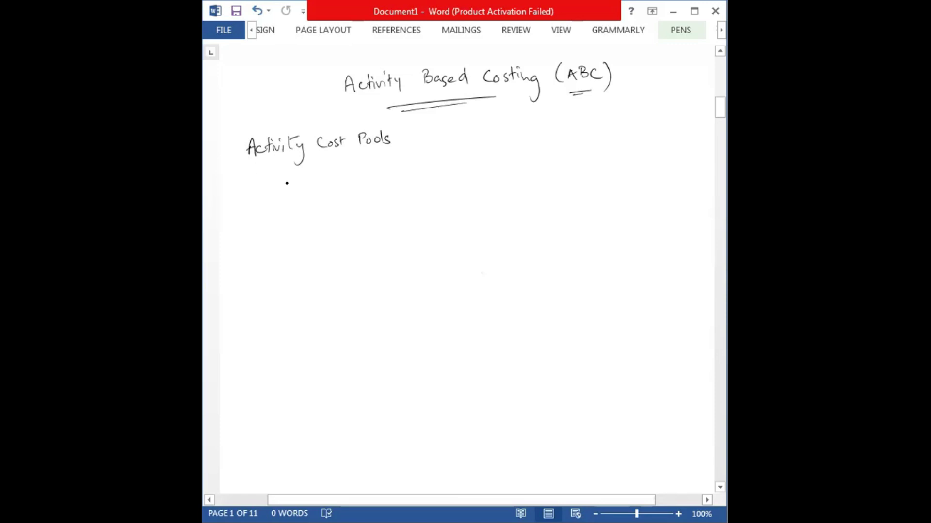
mouse_move(272, 170)
left_mouse_down()
mouse_move(275, 180)
mouse_move(296, 162)
mouse_move(311, 175)
mouse_move(348, 174)
left_mouse_up()
mouse_move(403, 154)
left_mouse_down()
mouse_move(411, 169)
mouse_move(430, 162)
mouse_move(421, 157)
left_mouse_up()
mouse_move(316, 176)
left_mouse_down()
mouse_move(303, 174)
mouse_move(311, 166)
left_mouse_up()
mouse_move(232, 176)
left_mouse_down()
mouse_move(254, 185)
mouse_move(239, 200)
mouse_move(266, 192)
left_mouse_up()
mouse_move(337, 179)
left_mouse_down()
mouse_move(340, 170)
mouse_move(381, 177)
mouse_move(359, 196)
mouse_move(385, 182)
left_mouse_up()
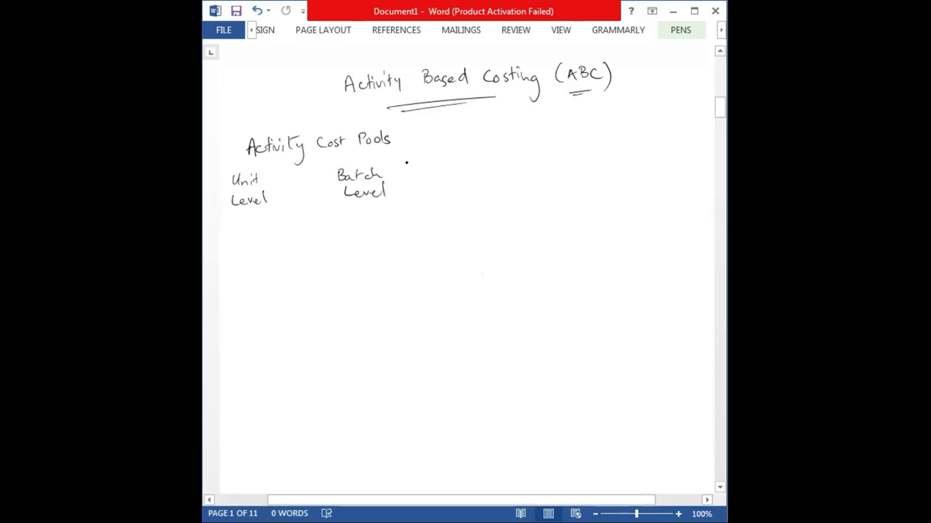
left_click_drag(446, 167, 509, 166)
Step: Add the Product Sustaining Level and Facility Operations Level labels beside Batch Level
left_click_drag(447, 178, 470, 187)
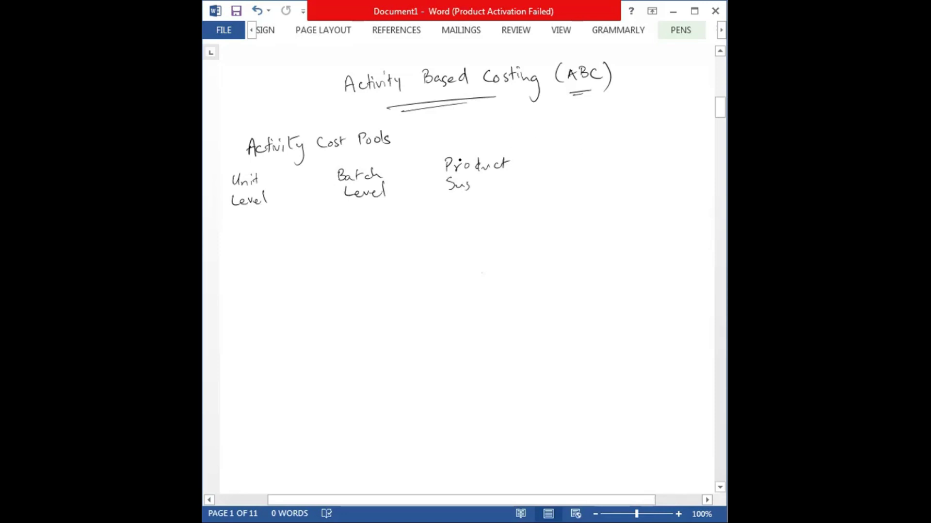
mouse_move(471, 180)
left_mouse_down()
mouse_move(506, 183)
mouse_move(514, 193)
mouse_move(475, 203)
left_mouse_up()
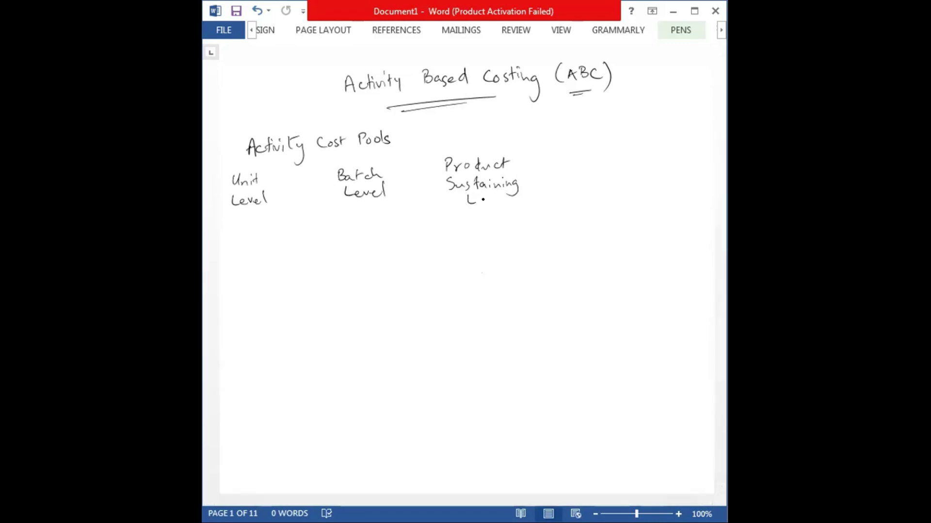
left_click_drag(470, 200, 501, 191)
left_click(498, 180)
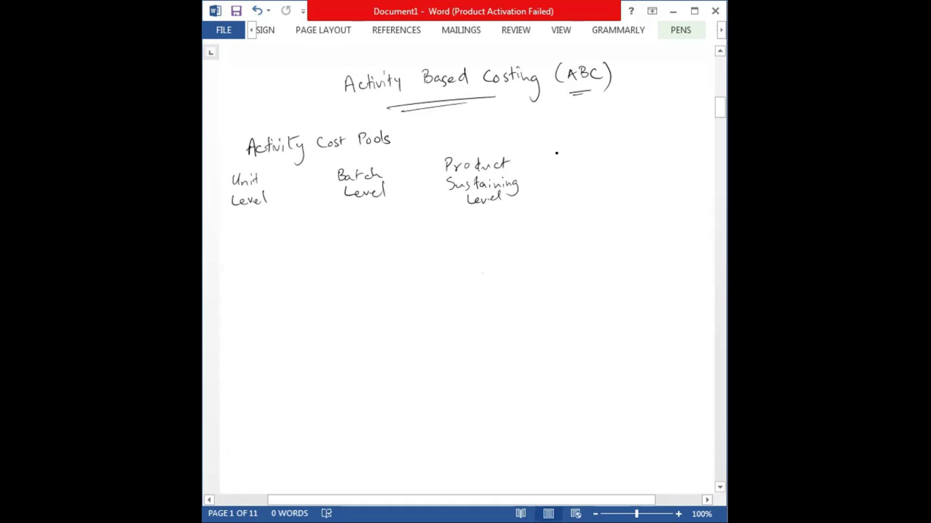
mouse_move(557, 153)
left_mouse_down()
mouse_move(558, 167)
mouse_move(601, 148)
mouse_move(613, 164)
mouse_move(578, 181)
mouse_move(619, 178)
left_mouse_up()
mouse_move(623, 175)
left_mouse_down()
mouse_move(579, 198)
mouse_move(614, 199)
left_mouse_up()
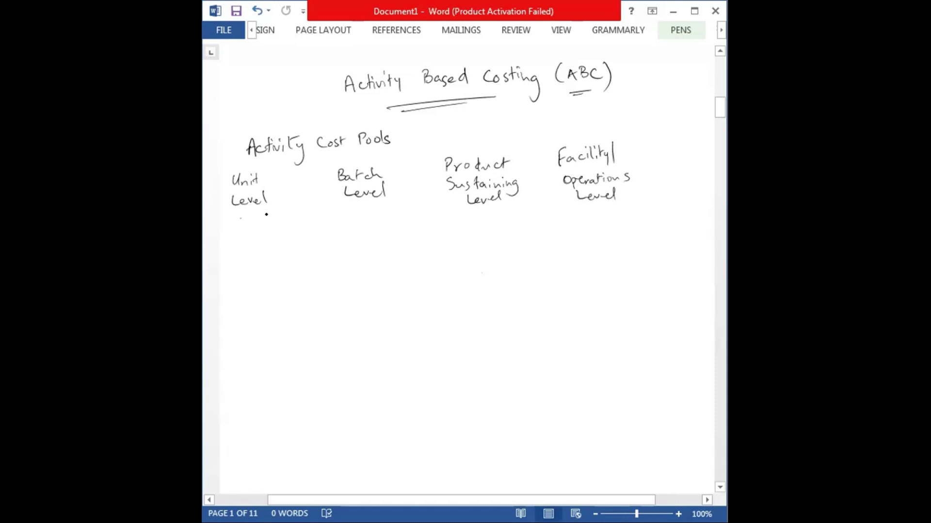
left_click_drag(239, 219, 270, 216)
left_click_drag(232, 224, 270, 222)
Step: Draw double underlines beneath Batch Level, Product Sustaining Level and Facility Operations Level
left_click_drag(383, 178, 392, 220)
left_click_drag(467, 215, 512, 215)
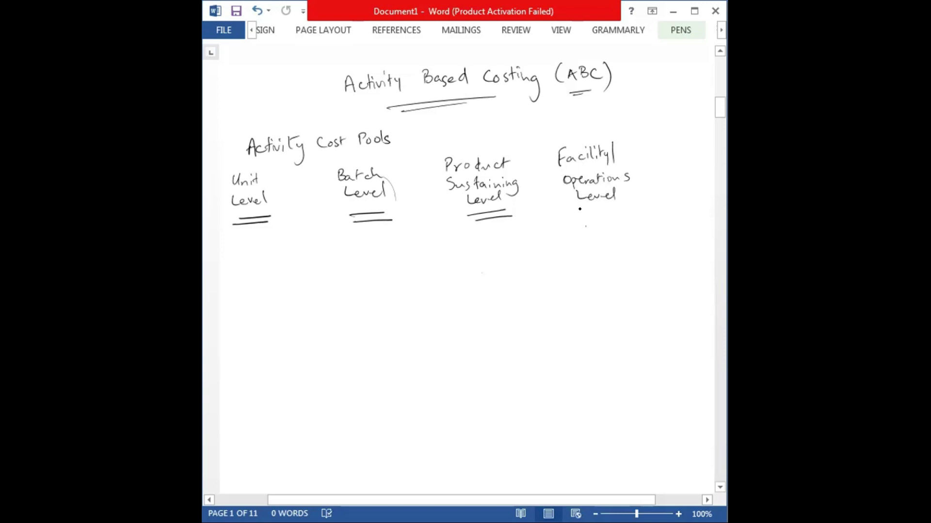
left_click_drag(579, 209, 625, 212)
Step: Write 'Machine Related' under Unit Level, then Setup and Purchasing under Batch Level
mouse_move(233, 252)
left_mouse_down()
mouse_move(236, 242)
mouse_move(237, 251)
mouse_move(282, 242)
mouse_move(239, 269)
mouse_move(254, 259)
mouse_move(286, 264)
mouse_move(291, 252)
left_mouse_up()
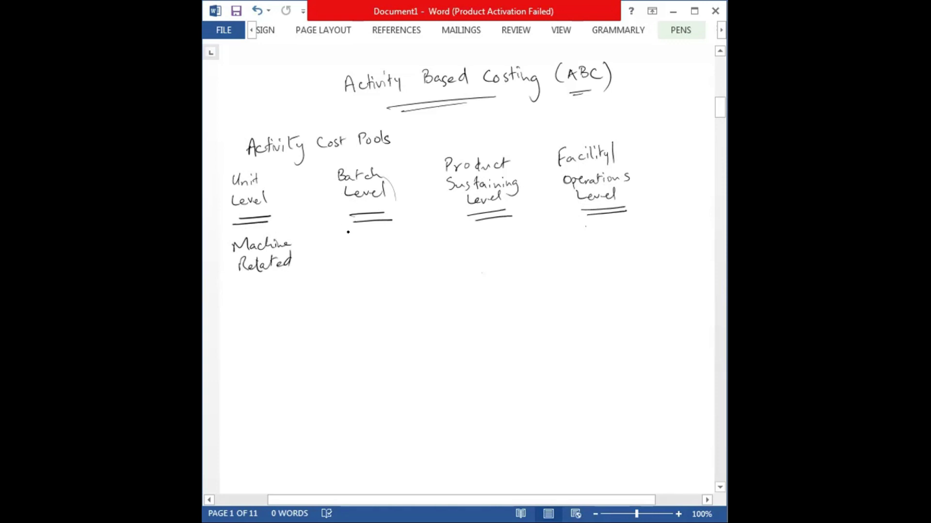
mouse_move(348, 232)
left_mouse_down()
mouse_move(344, 246)
mouse_move(358, 232)
mouse_move(386, 247)
mouse_move(341, 244)
left_mouse_up()
mouse_move(332, 278)
left_mouse_down()
mouse_move(359, 265)
mouse_move(367, 279)
mouse_move(407, 275)
mouse_move(412, 287)
left_mouse_up()
mouse_move(333, 308)
left_mouse_down()
mouse_move(401, 304)
mouse_move(407, 292)
mouse_move(368, 326)
mouse_move(395, 319)
mouse_move(420, 334)
left_mouse_up()
Step: Add Material handling, Quality Assurance and Packing/Shipping to the Batch list, then begin Engineering
mouse_move(335, 354)
left_mouse_down()
mouse_move(360, 361)
mouse_move(394, 350)
mouse_move(406, 368)
mouse_move(410, 340)
left_mouse_up()
left_click_drag(370, 378, 428, 371)
left_click_drag(433, 368, 453, 362)
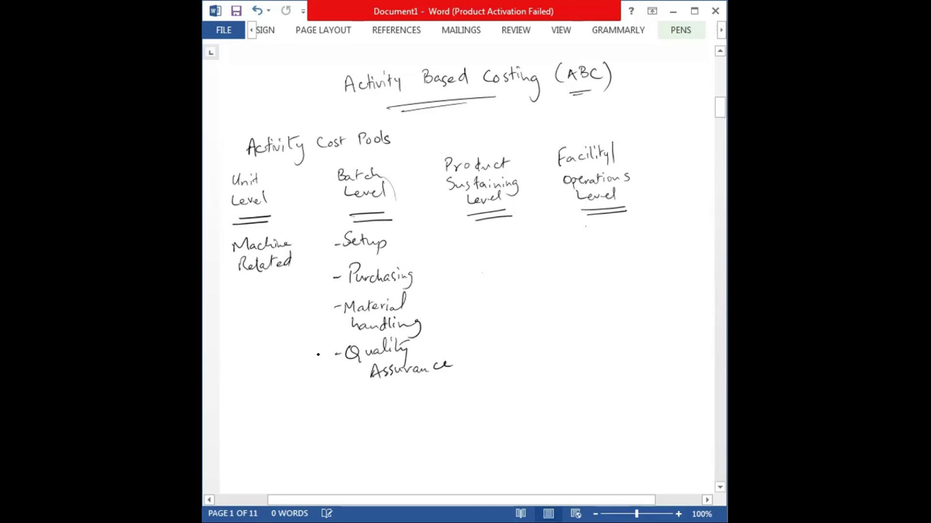
left_click_drag(357, 400, 358, 410)
left_click_drag(340, 409, 361, 403)
left_click_drag(364, 402, 410, 416)
mouse_move(424, 384)
left_mouse_down()
mouse_move(417, 413)
mouse_move(378, 425)
left_mouse_up()
left_click_drag(391, 411, 439, 441)
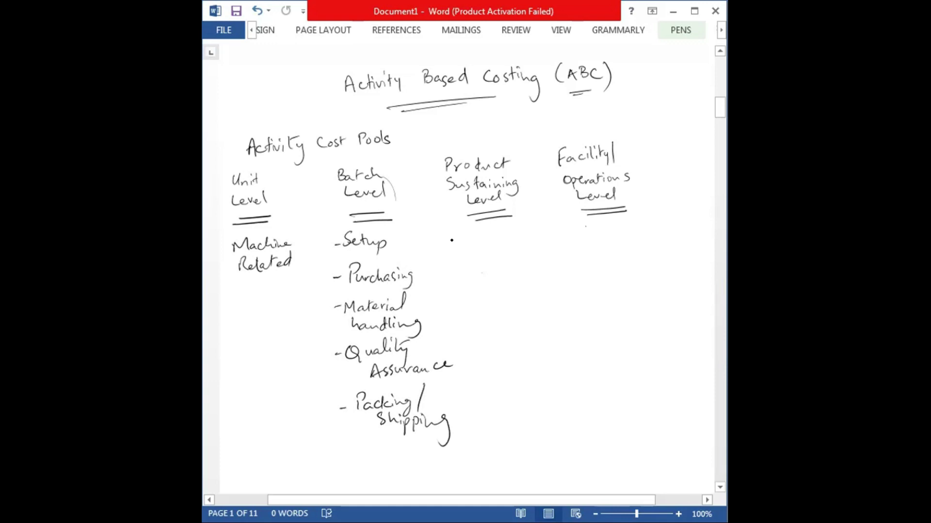
left_click_drag(452, 244, 539, 249)
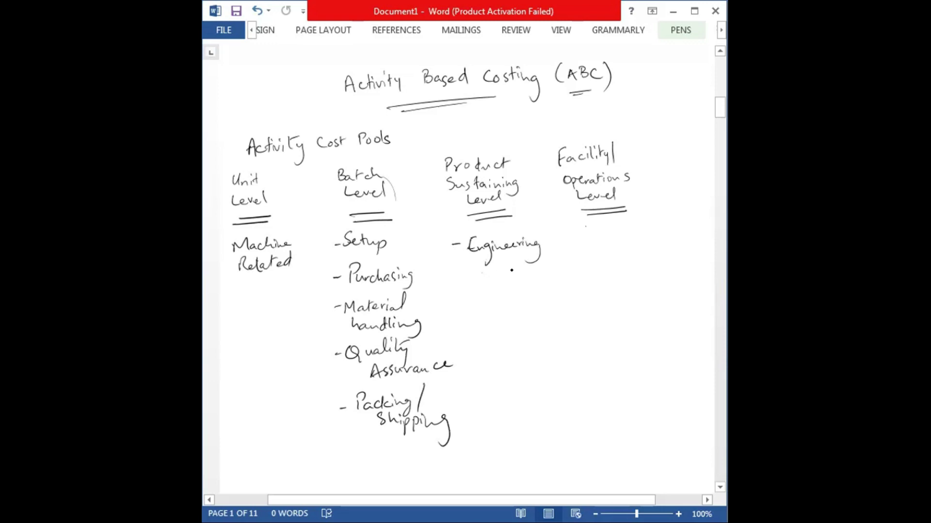
Step: Write 'Design' under Engineering and 'Facility Cost' under Facility Operations Level
mouse_move(489, 268)
left_mouse_down()
mouse_move(517, 268)
mouse_move(524, 293)
mouse_move(545, 270)
left_mouse_up()
left_click_drag(585, 237, 591, 236)
mouse_move(600, 226)
left_mouse_down()
mouse_move(596, 240)
mouse_move(603, 226)
left_mouse_up()
mouse_move(610, 235)
left_mouse_down()
mouse_move(654, 239)
mouse_move(648, 227)
left_mouse_up()
left_click_drag(655, 236, 649, 255)
left_click_drag(614, 261, 623, 264)
left_click_drag(627, 259, 642, 263)
left_click_drag(638, 252, 655, 251)
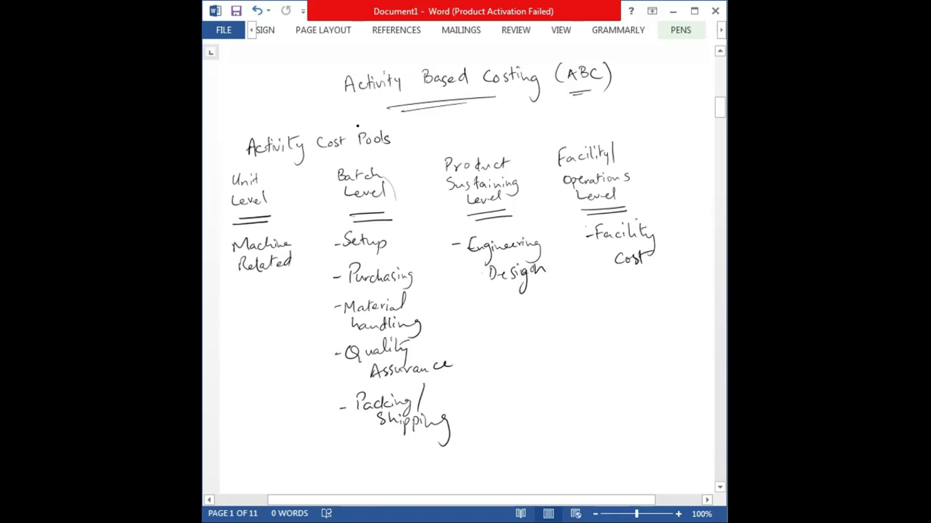
Step: Write 'Manufacturing Overheads' above Activity Cost Pools and underline it
left_click_drag(359, 128, 371, 127)
left_click_drag(380, 121, 383, 126)
left_click_drag(386, 124, 402, 122)
mouse_move(409, 111)
left_mouse_down()
mouse_move(406, 138)
mouse_move(458, 117)
mouse_move(465, 143)
left_mouse_up()
mouse_move(492, 109)
left_mouse_down()
mouse_move(488, 123)
mouse_move(586, 111)
left_mouse_up()
left_click_drag(407, 132, 557, 116)
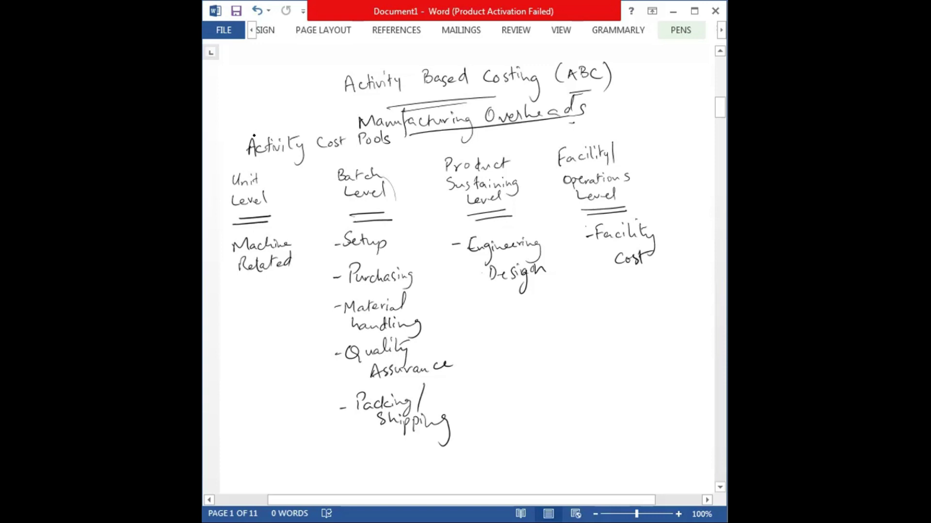
Step: Draw dollar signs beside Machine Related, Setup, Purchasing and Material handling
mouse_move(256, 281)
left_mouse_down()
mouse_move(244, 296)
mouse_move(250, 302)
left_mouse_up()
mouse_move(413, 227)
left_mouse_down()
mouse_move(404, 244)
mouse_move(425, 310)
left_mouse_up()
left_click_drag(429, 290, 428, 309)
Step: Draw an up-arrow below Unit Level's dollar sign with P1, P2 and P3 beneath it
left_click_drag(250, 314, 269, 325)
mouse_move(251, 313)
left_mouse_down()
mouse_move(251, 330)
mouse_move(227, 348)
mouse_move(234, 355)
mouse_move(246, 340)
left_mouse_up()
left_click_drag(245, 340, 262, 350)
left_click_drag(269, 345, 271, 340)
mouse_move(283, 334)
left_mouse_down()
mouse_move(291, 338)
mouse_move(283, 348)
left_mouse_up()
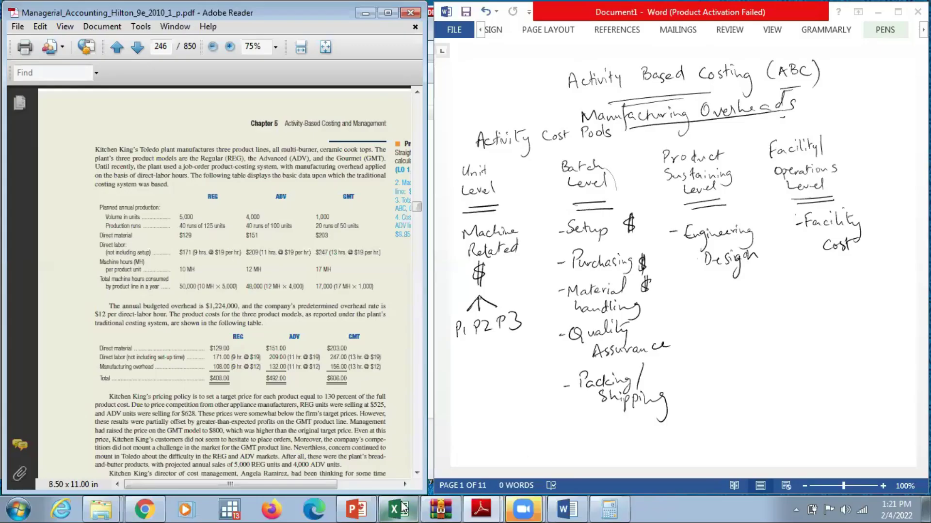
Step: Bring the Book1 workbook forward and step through Sheet4's column headers from Activity in A1
mouse_move(402, 508)
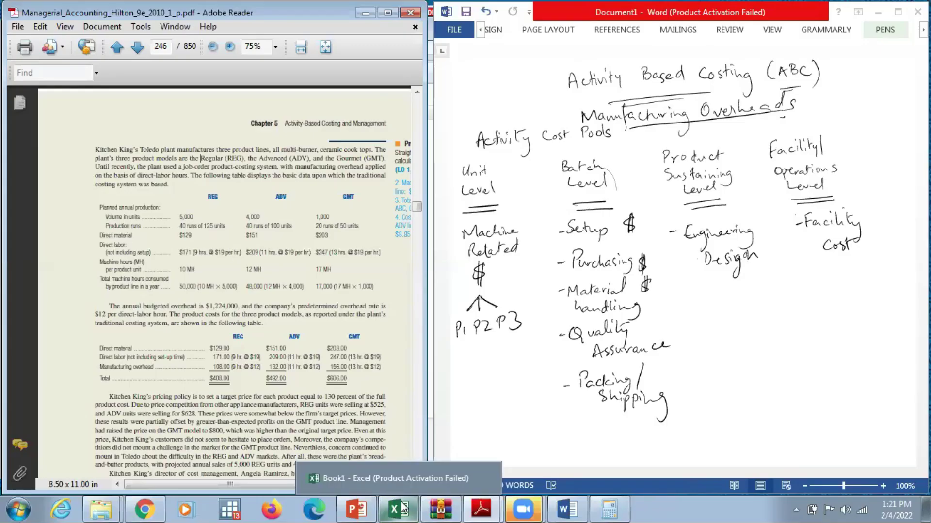
left_click(402, 508)
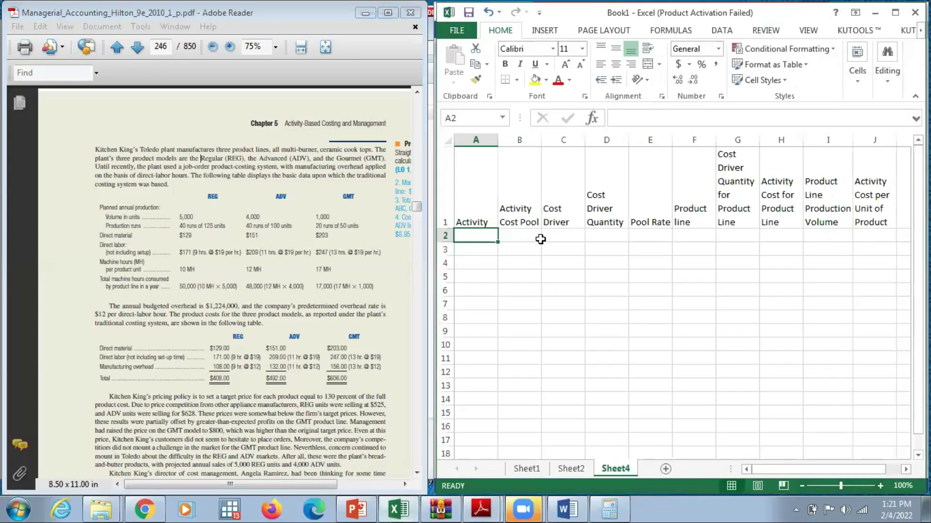
left_click(478, 198)
key("Right")
key("Right")
key("Right")
key("Right")
key("Right")
key("Right")
key("Right")
key("Right")
key("Right")
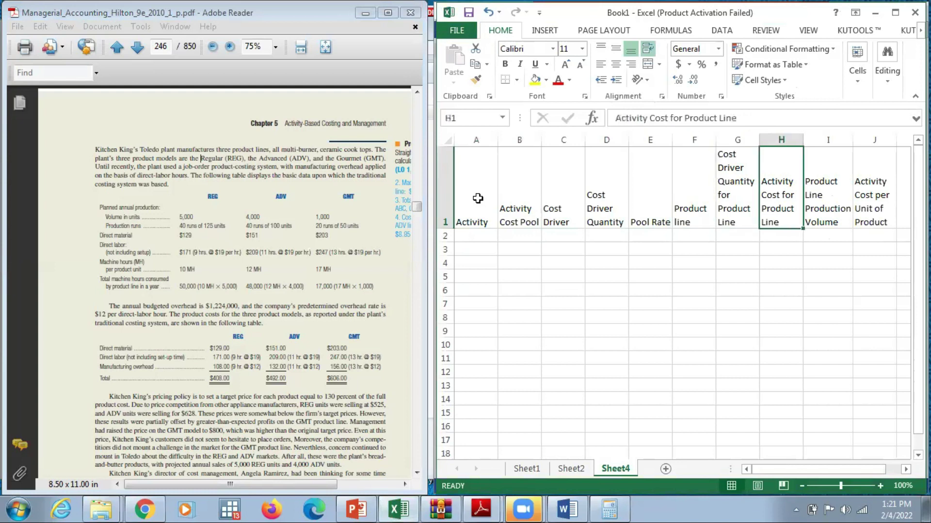
key("Left")
key("Left")
key("Left")
key("Left")
key("Left")
key("Left")
key("Left")
key("Left")
key("Left")
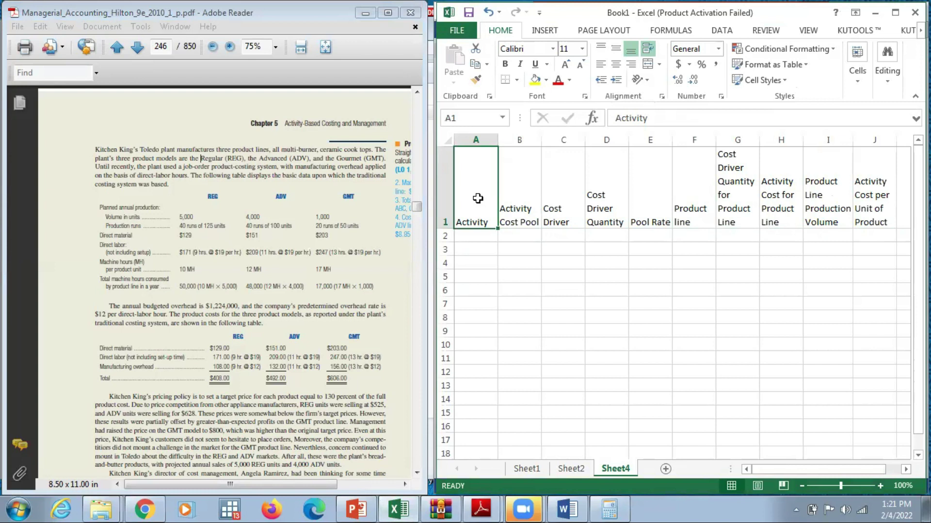
key("Right")
key("Right")
key("Right")
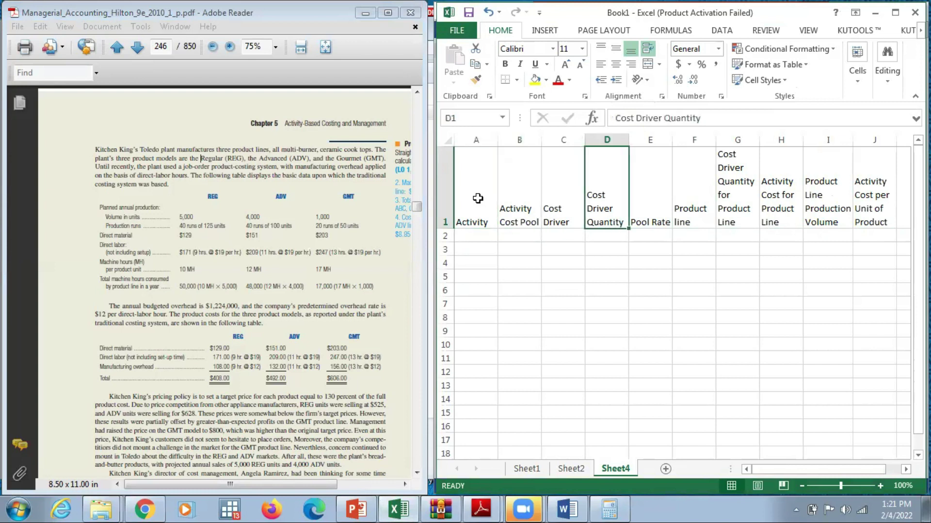
Step: Check the remaining headers through Activity Cost per Unit of Product, then switch to the Kitchen King PDF
key("Right")
key("Right")
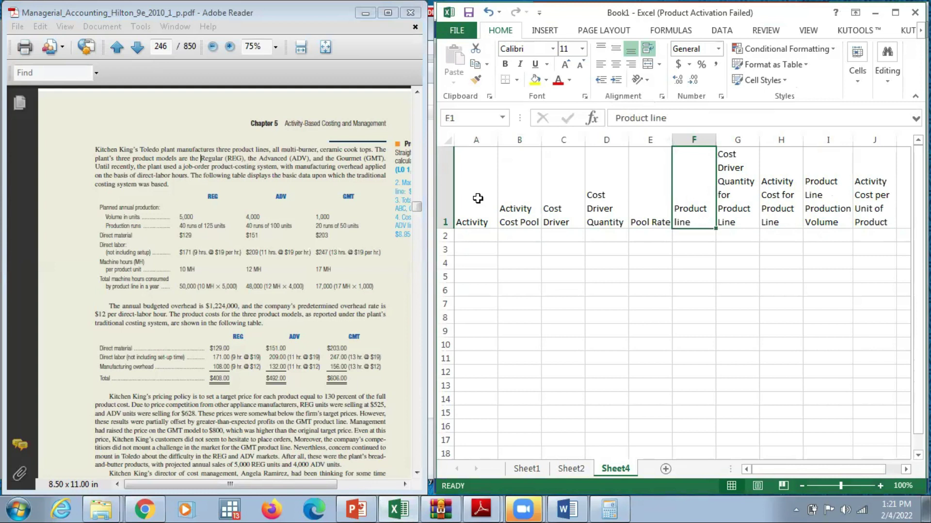
key("Right")
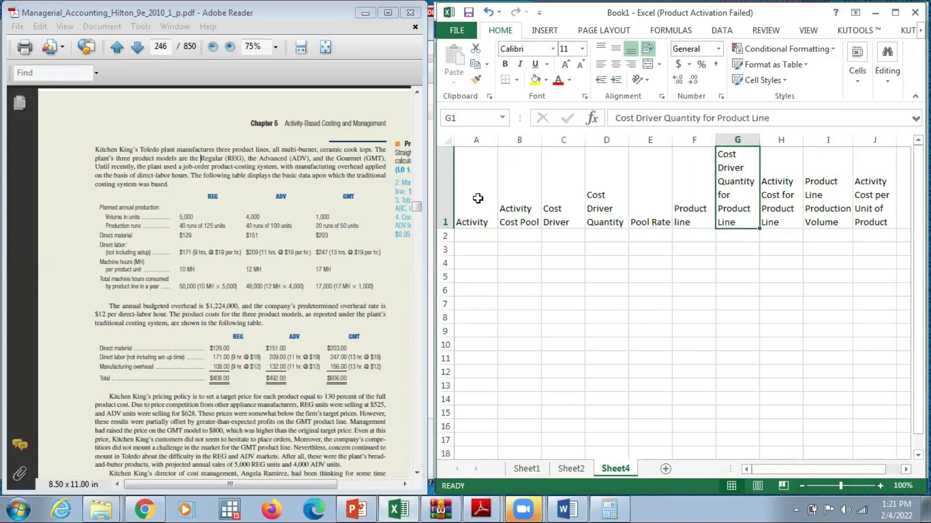
key("Right")
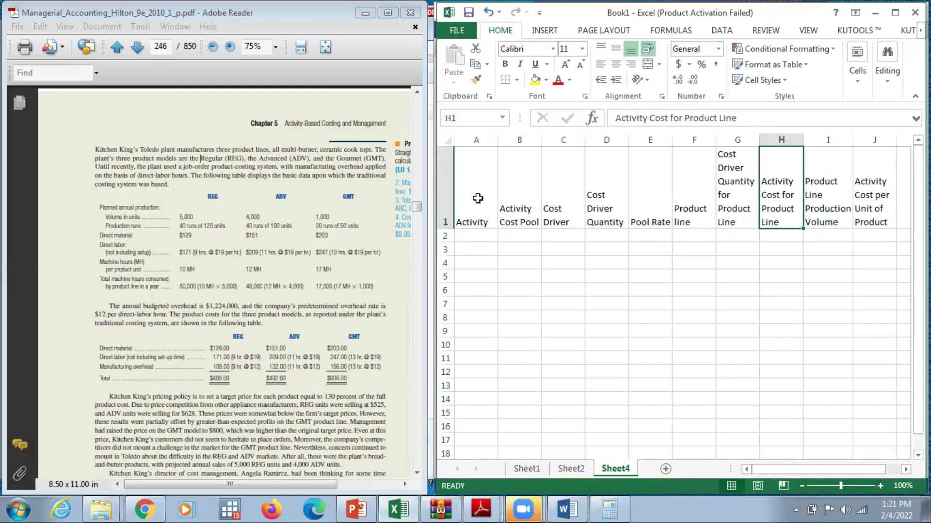
key("Right")
key("Right")
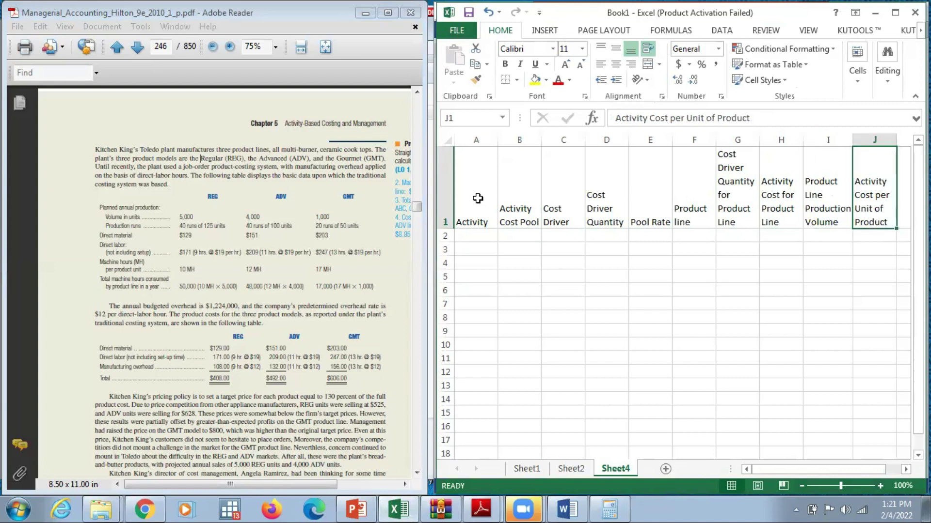
key("Down")
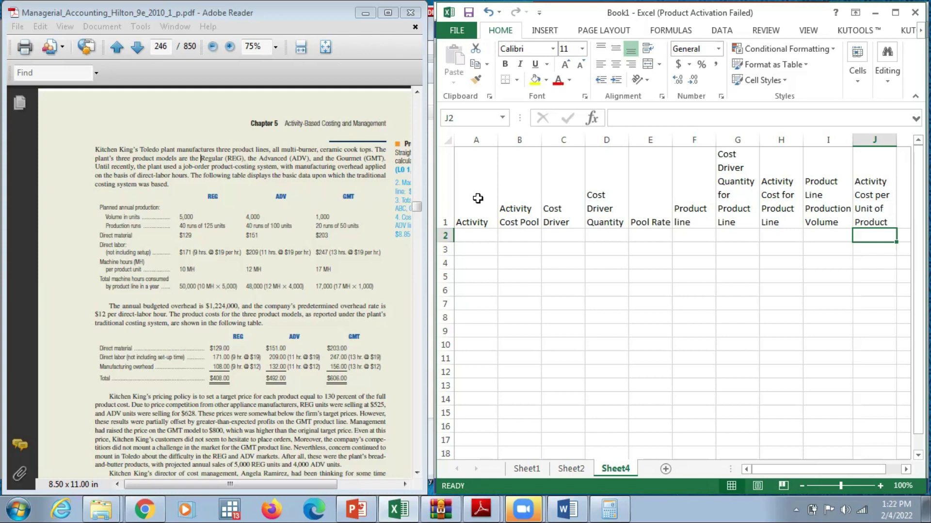
left_click(208, 178)
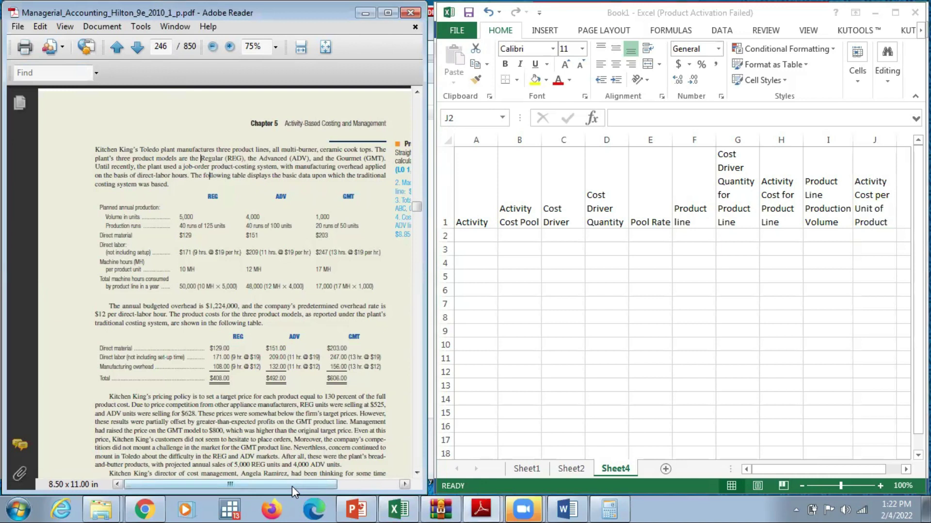
left_click_drag(311, 490, 267, 471)
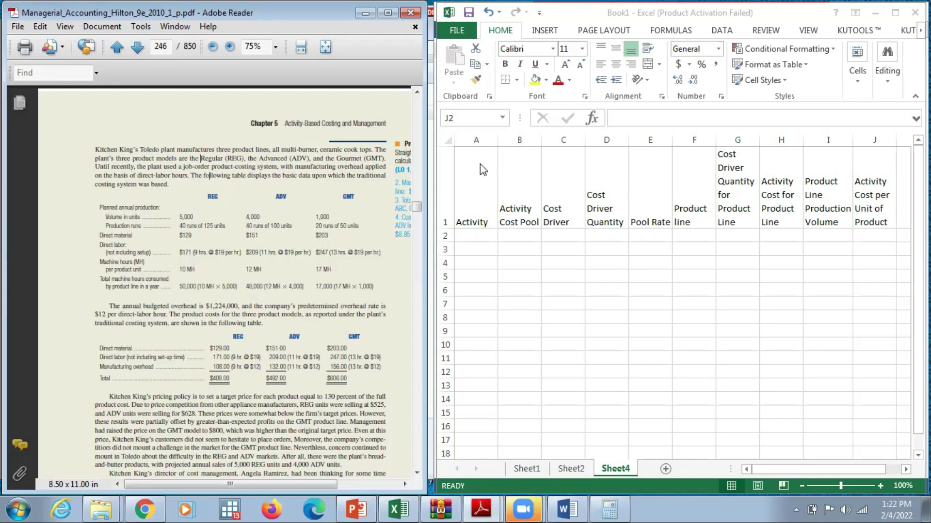
Step: Scroll the PDF back to page 246 to show the Kitchen King ABC activity data table
left_click_drag(418, 205, 417, 207)
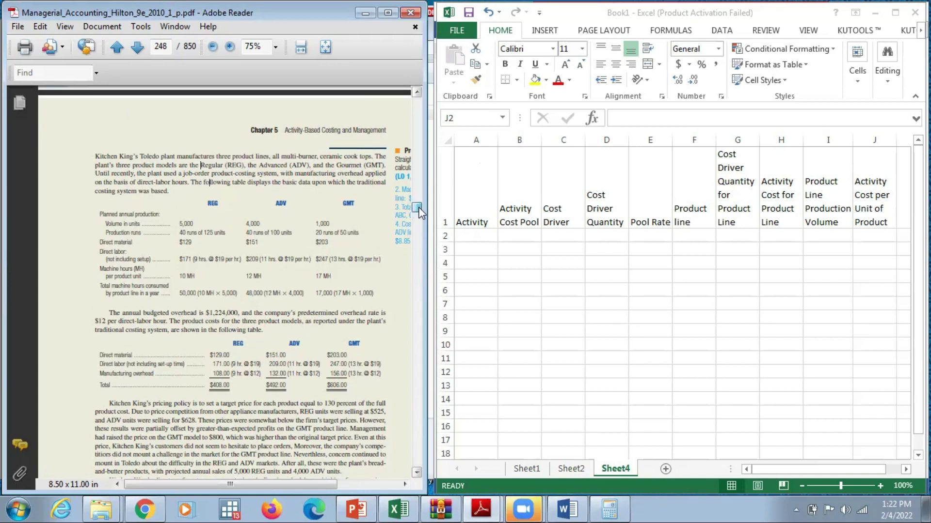
scroll(418, 208, "down", 6)
scroll(418, 207, "up", 1)
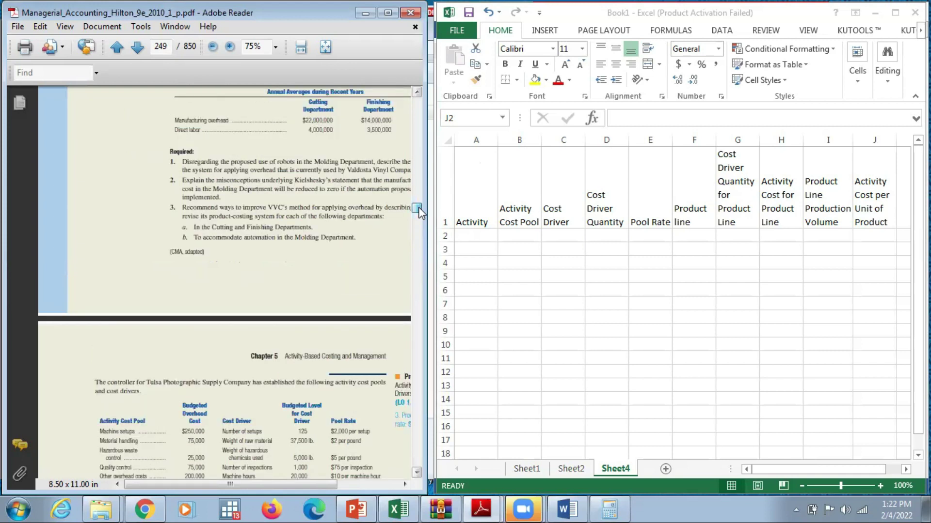
left_click_drag(418, 208, 417, 205)
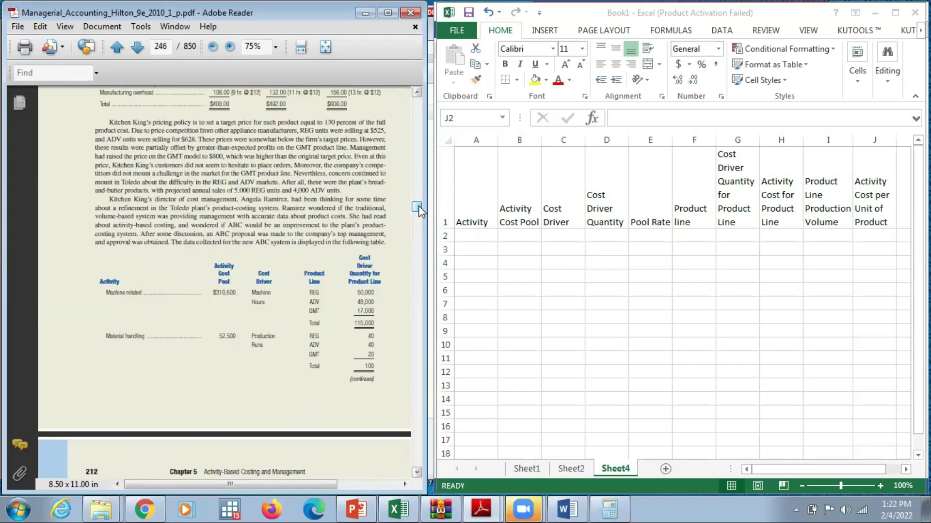
scroll(418, 205, "up", 1)
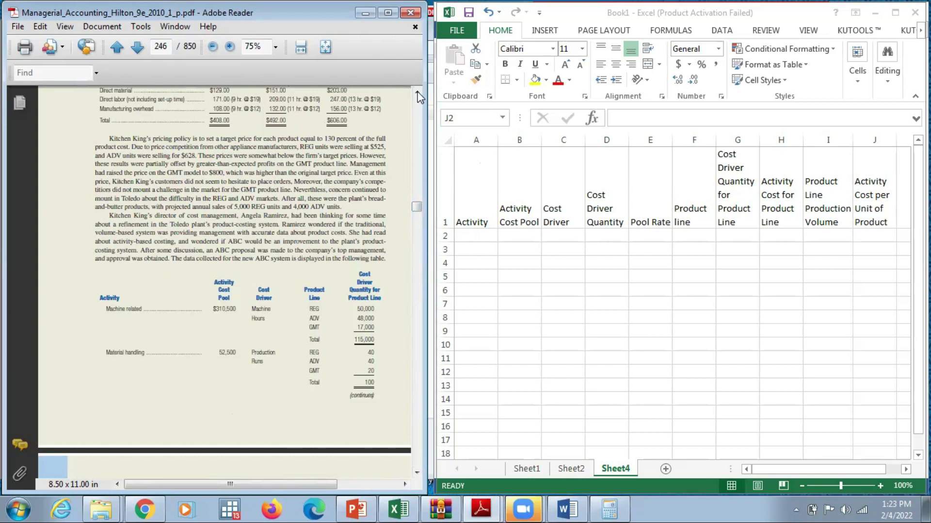
scroll(418, 95, "up", 10)
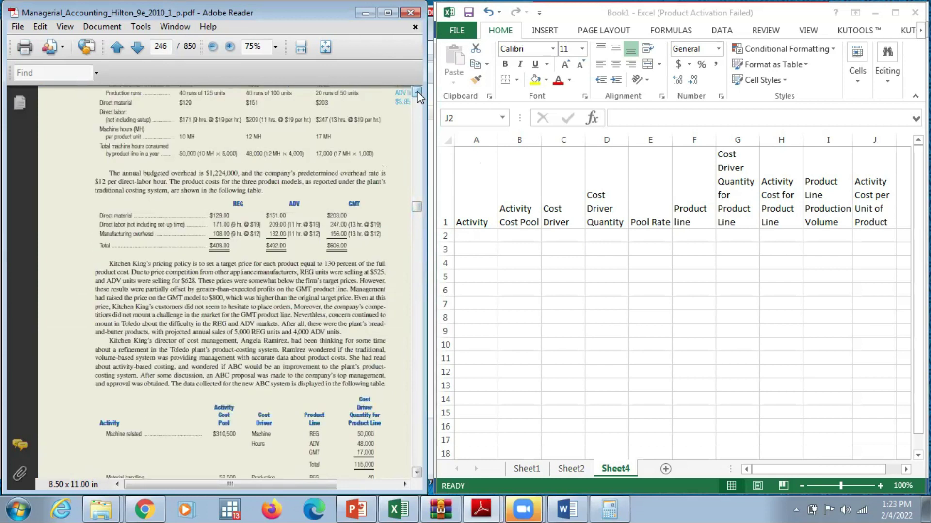
scroll(417, 95, "up", 1)
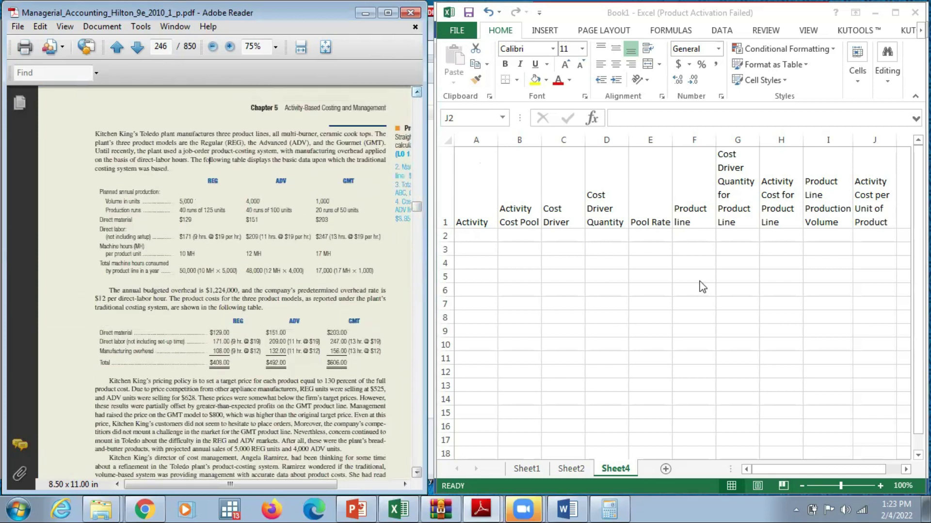
left_click(473, 236)
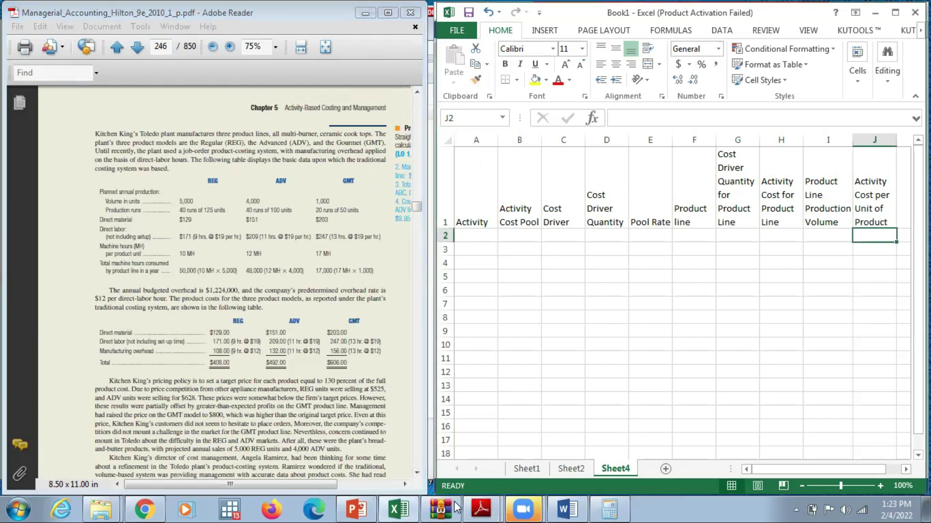
left_click_drag(416, 472, 415, 472)
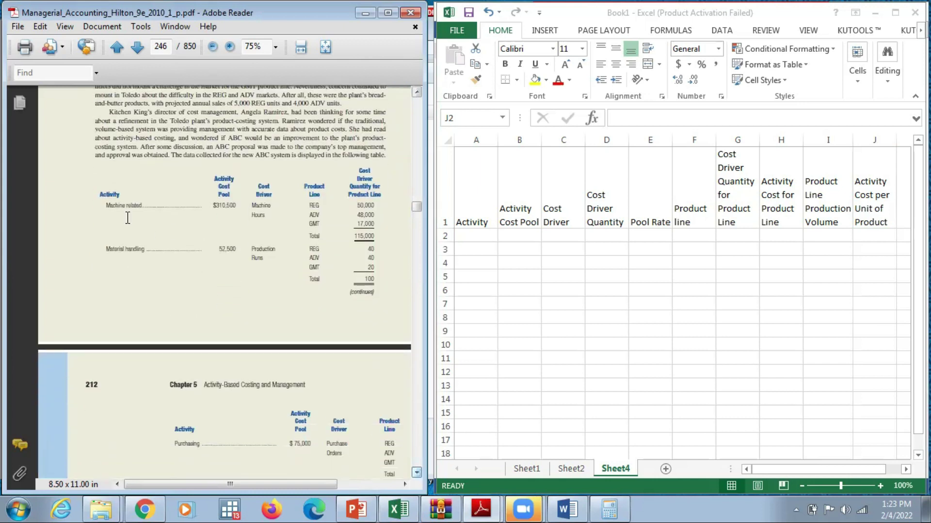
Step: Enter 'Machine Related' as the activity in A2 and wrap its text
left_click(464, 232)
key("Up")
key("shift+Left")
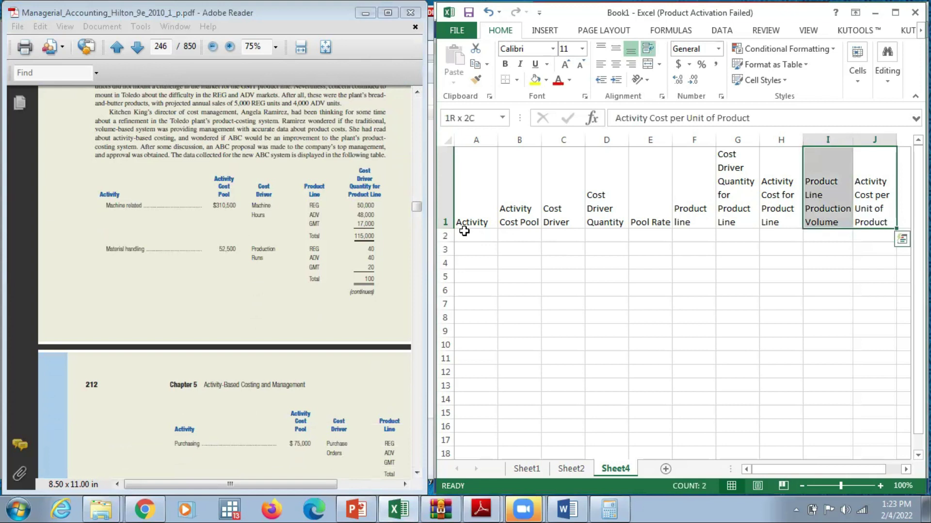
key("ctrl+shift+Left")
key("Down")
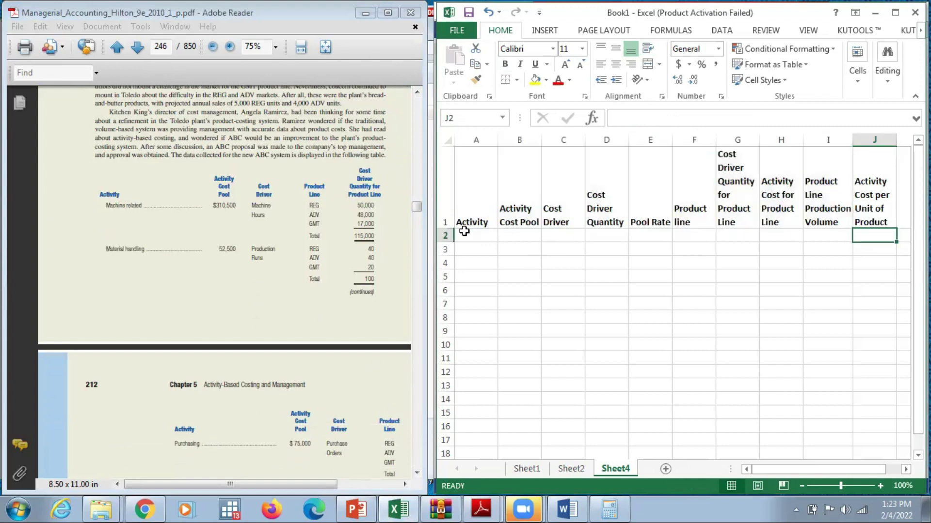
key("Left")
key("Left")
key("Left")
key("Left")
key("Left")
key("Left")
key("Left")
key("Left")
key("Left")
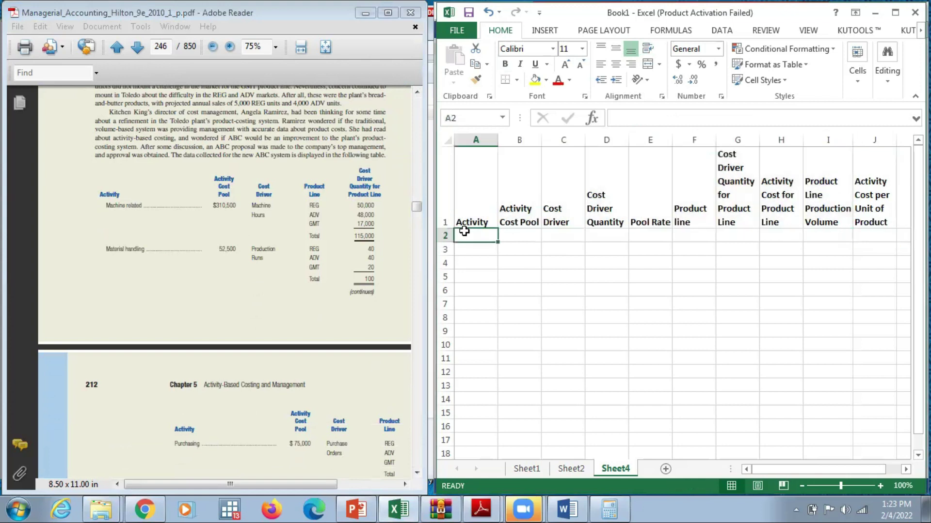
type("Machine Related")
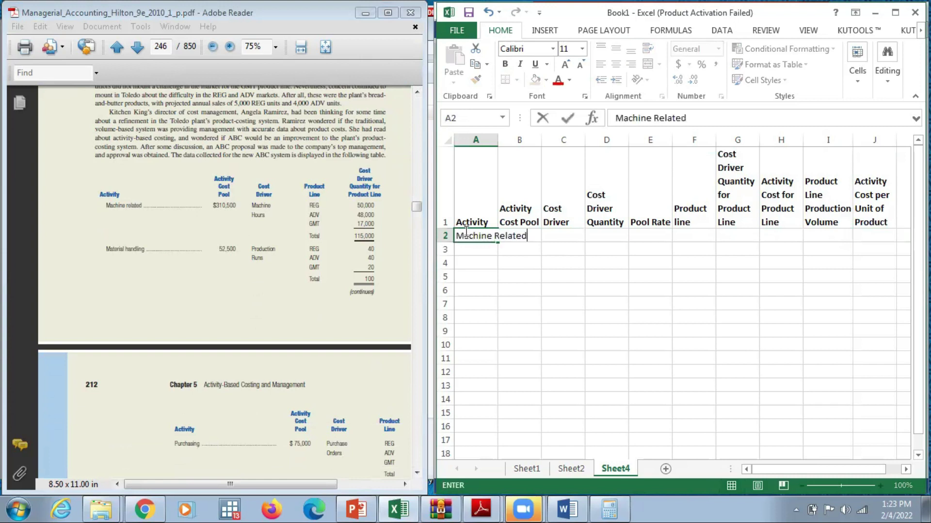
key("Return")
left_click(465, 233)
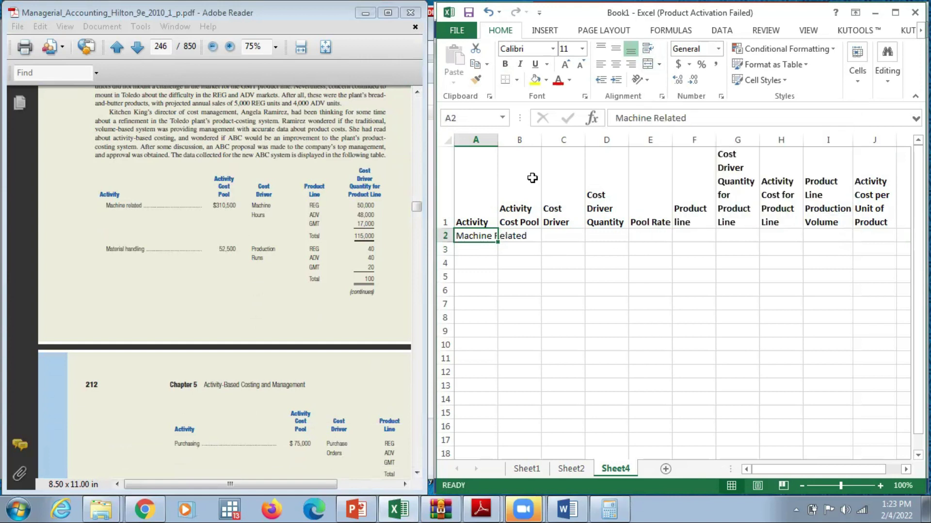
left_click(649, 48)
Step: Enter 310,500 as the activity cost pool and Machine Hours as the cost driver
left_click(509, 233)
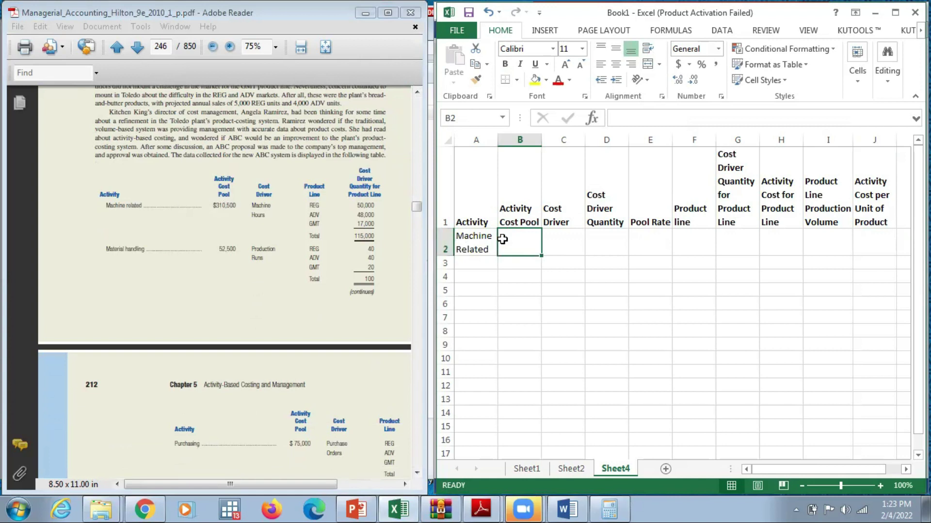
type("310,500")
key("Return")
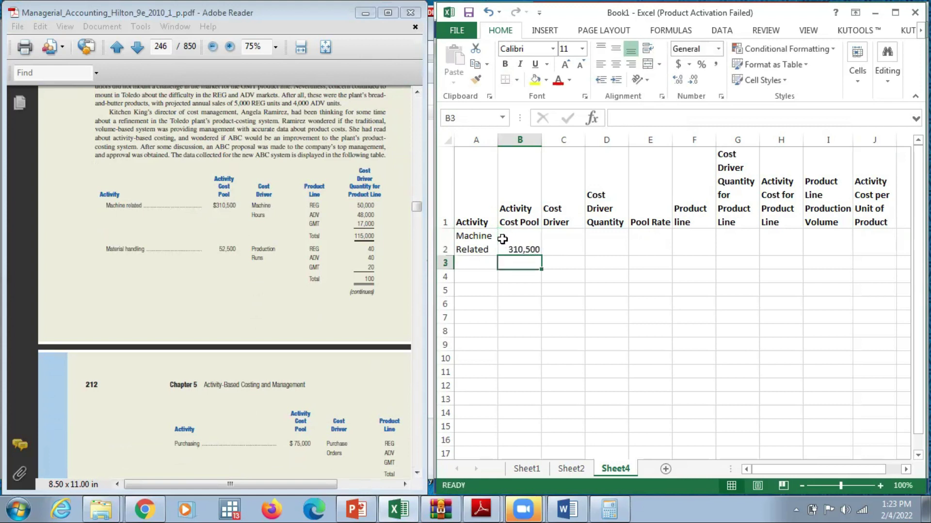
key("Up")
key("Right")
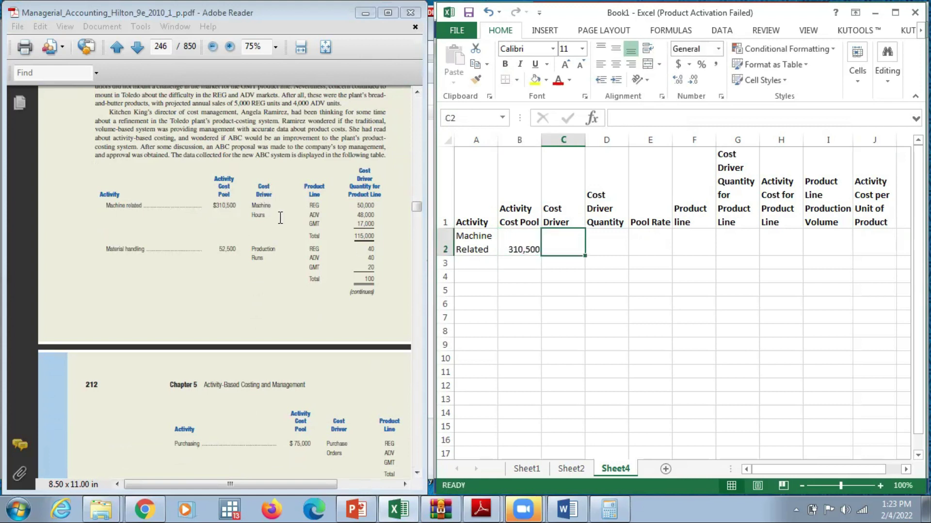
left_click(623, 239)
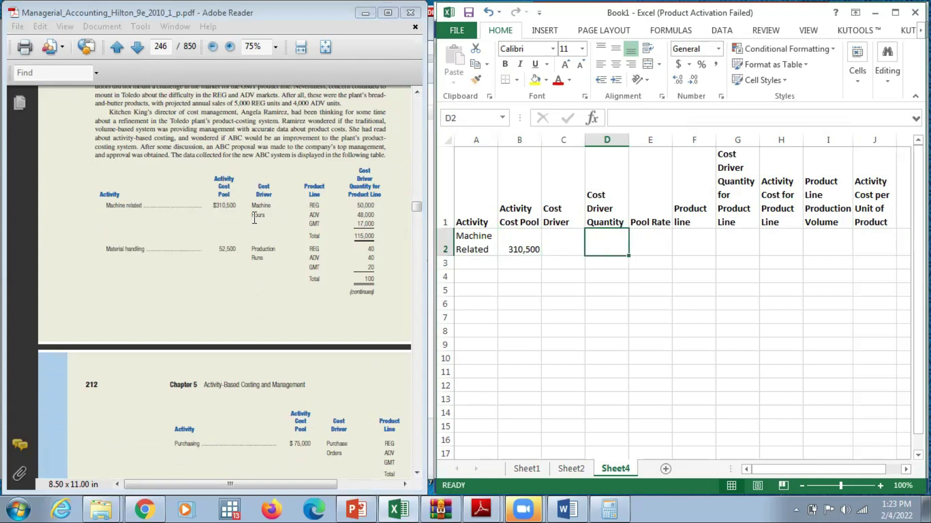
left_click(554, 238)
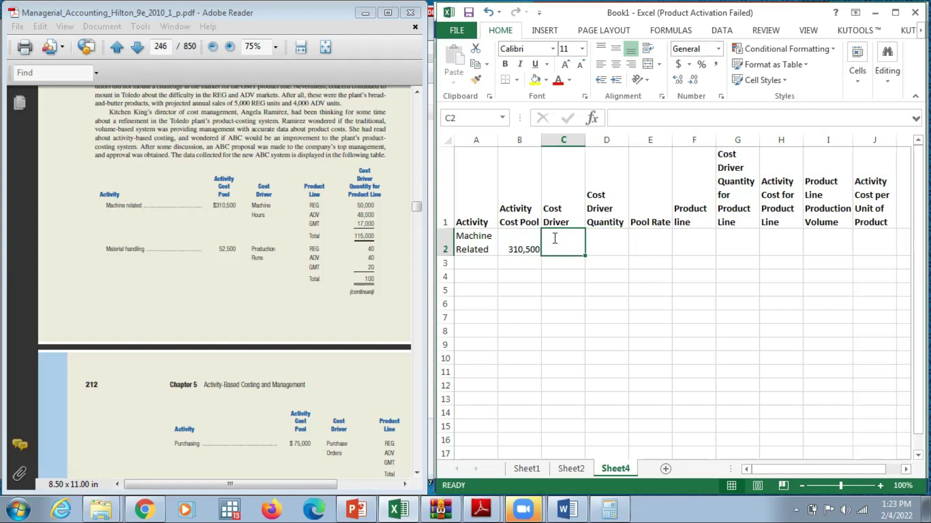
type("Machine Hours")
key("Return")
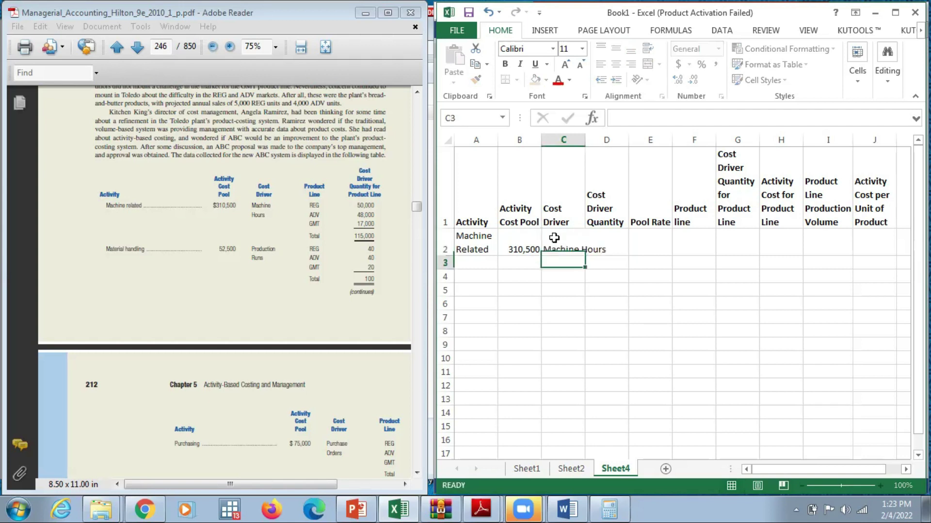
Step: List the product lines REG, ADV, GMT and Total down column F
key("Up")
key("Right")
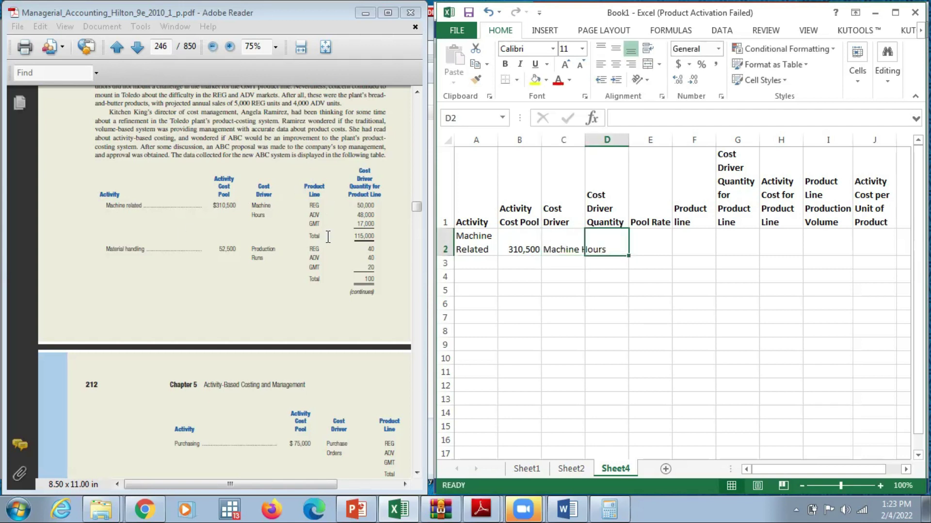
key("Right")
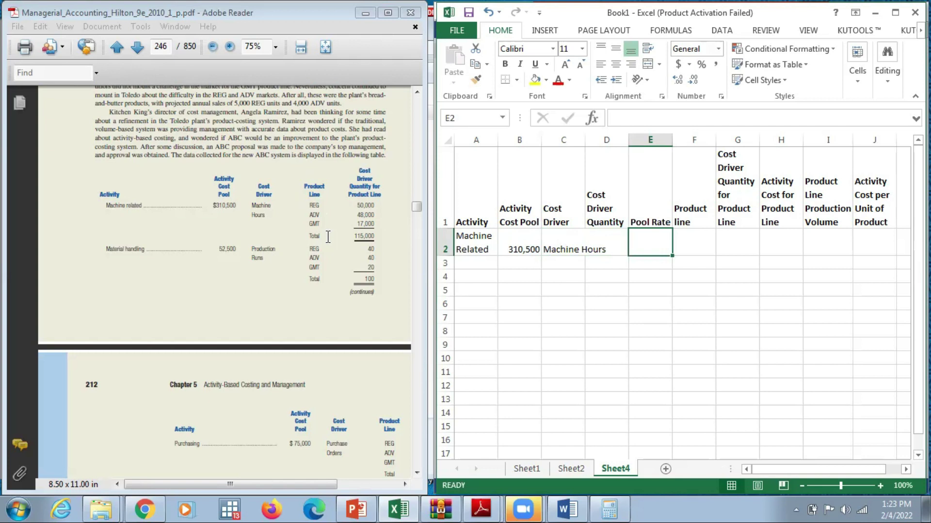
key("Right")
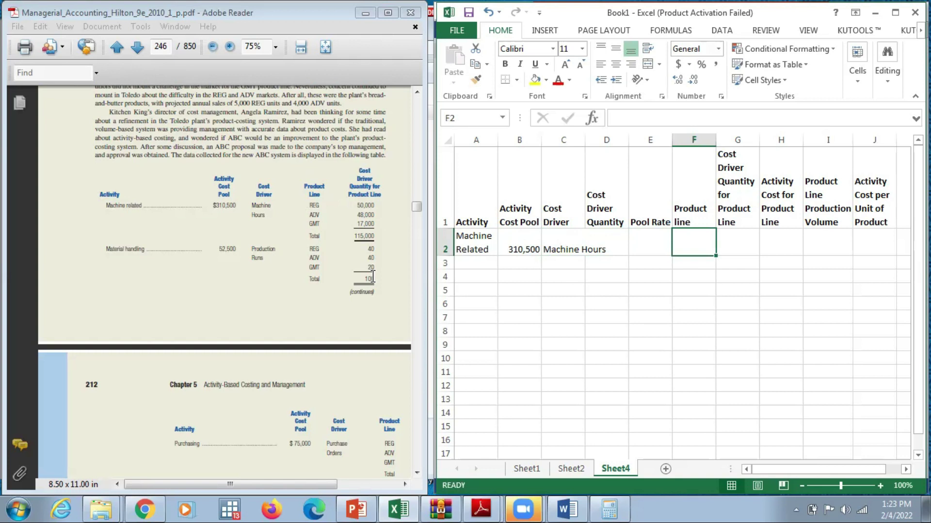
type("REG")
key("Return")
type("ADV")
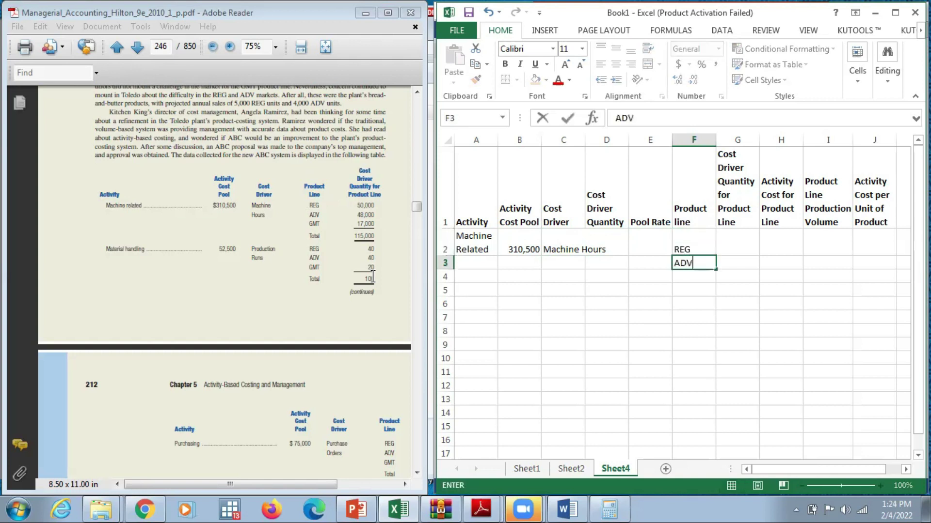
key("Return")
type("GMT")
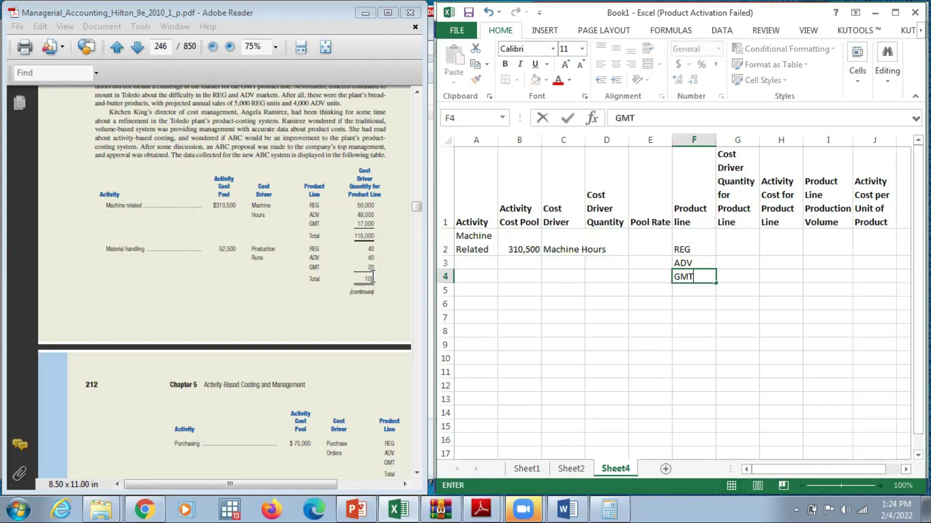
key("Return")
type("Total")
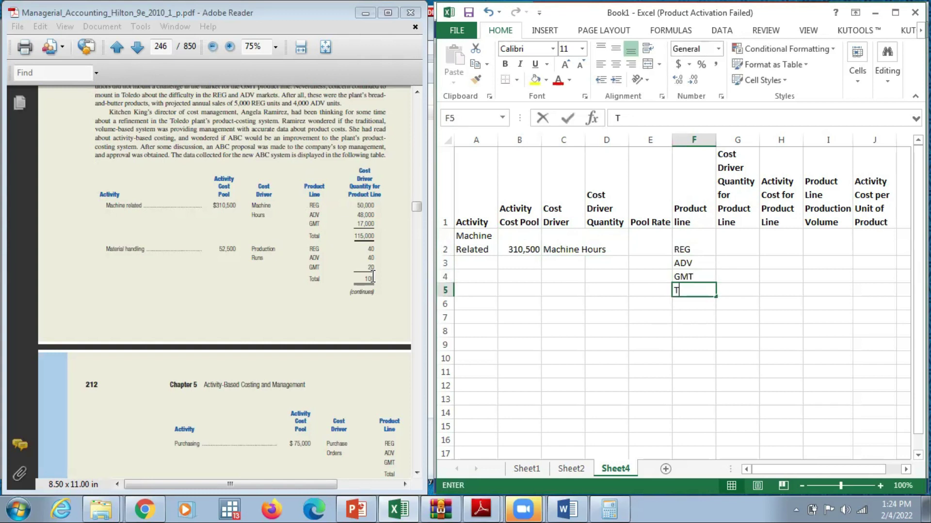
key("Tab")
key("Up")
key("Up")
key("Up")
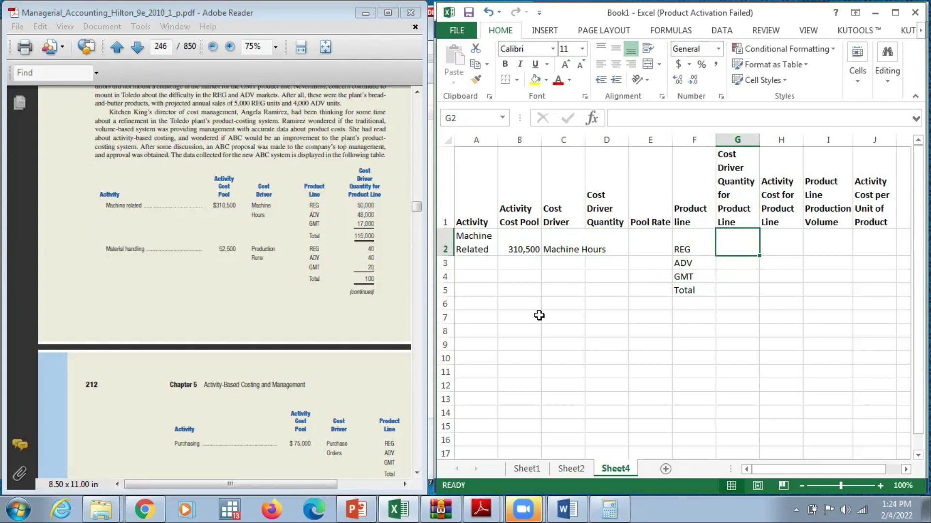
Step: Enter driver quantities 50000, 48000 and 17000 for REG, ADV and GMT in G2:G4
type("50")
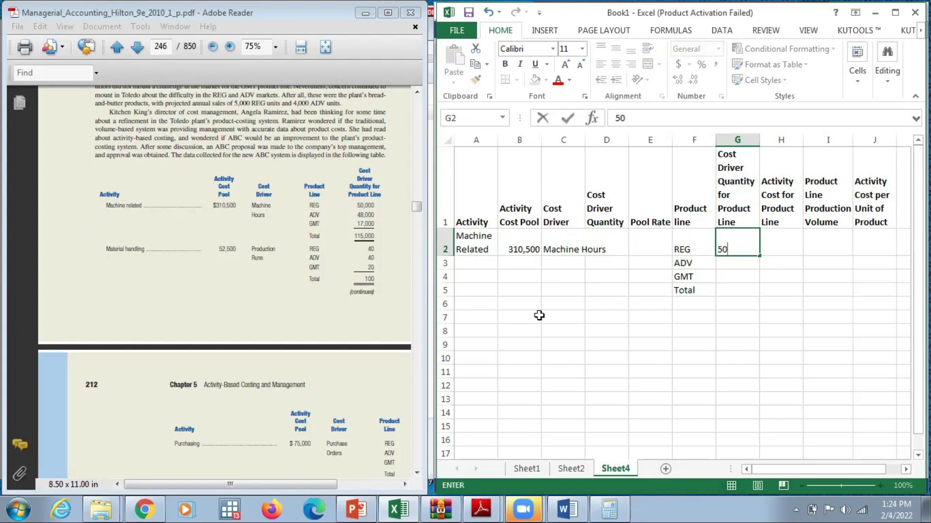
type(",00")
key("BackSpace")
key("BackSpace")
key("BackSpace")
type("000")
key("Return")
type("48000")
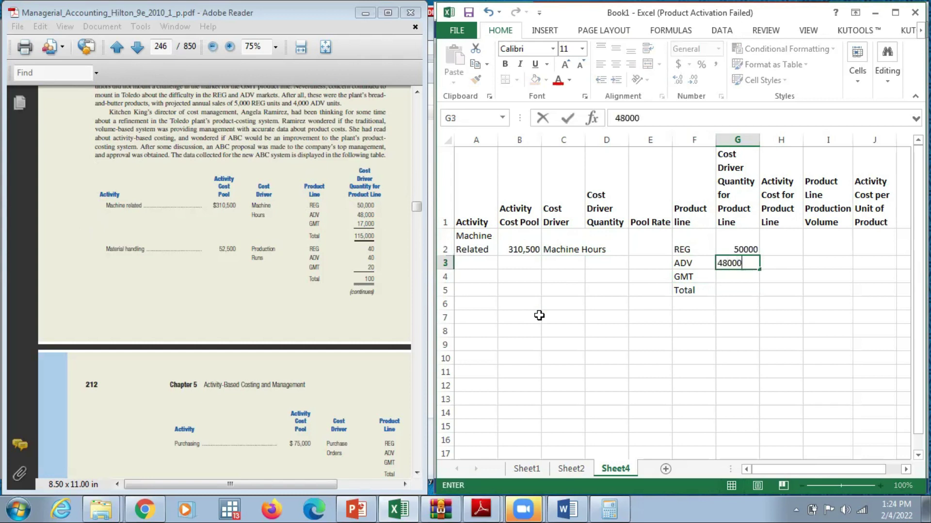
key("Return")
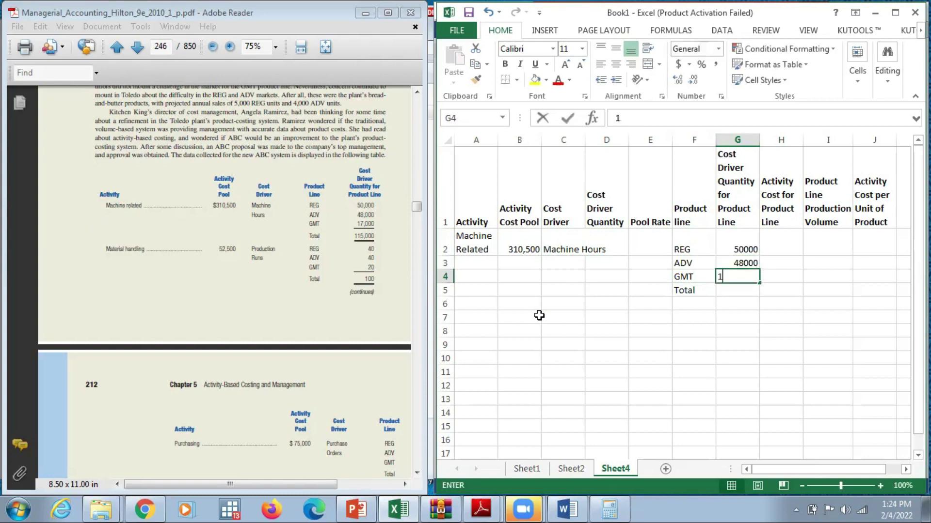
type("17000")
key("Return")
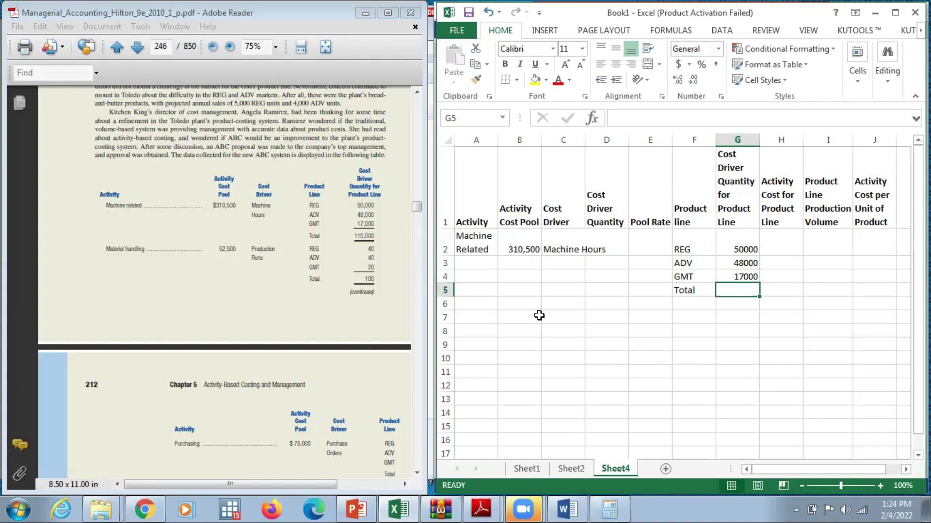
Step: Make G5 total the quantities with =G2+G3+G4, giving 115000, declining the correction prompts
type("=")
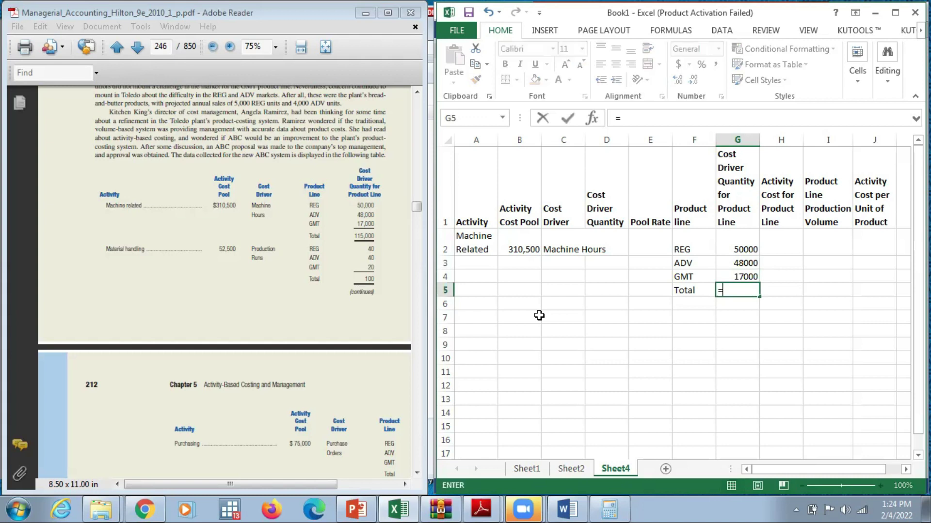
key("Up")
key("Up")
key("Up")
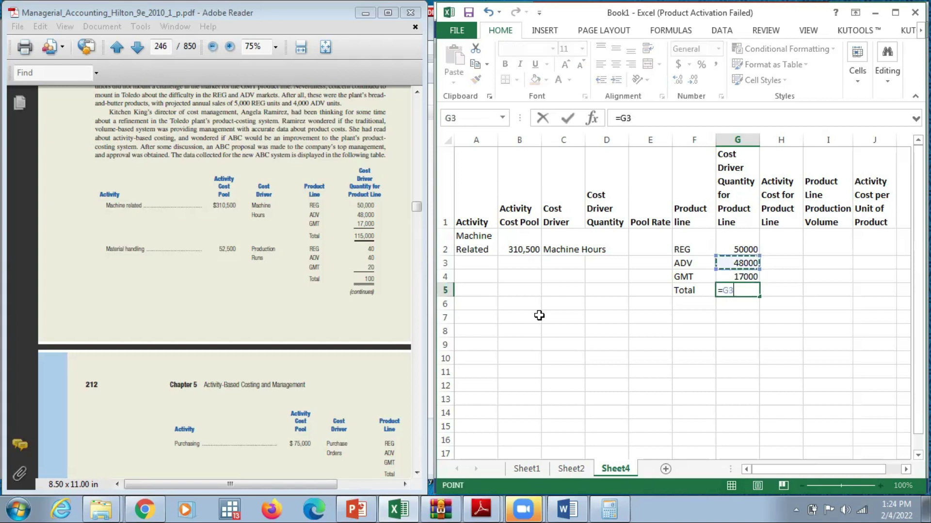
type("+")
key("Up")
key("Up")
key("Return")
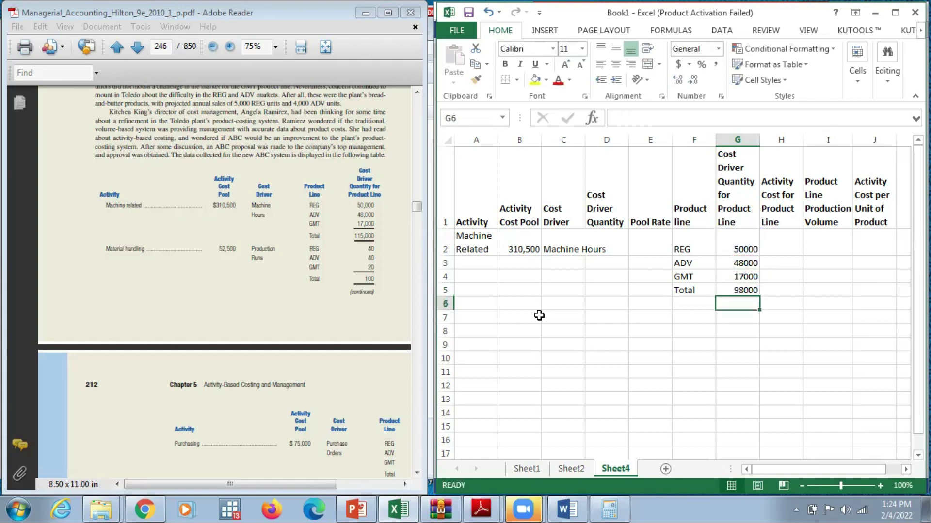
key("Up")
left_click(665, 118)
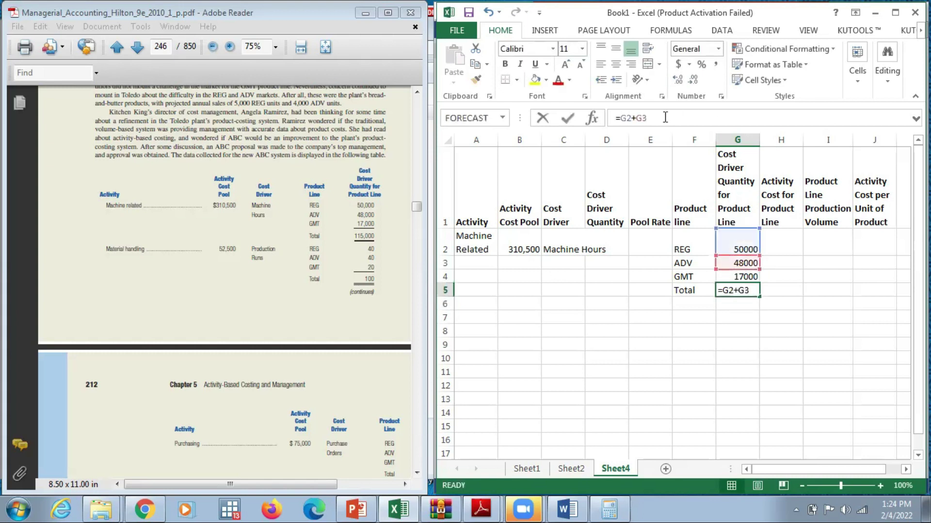
type("+")
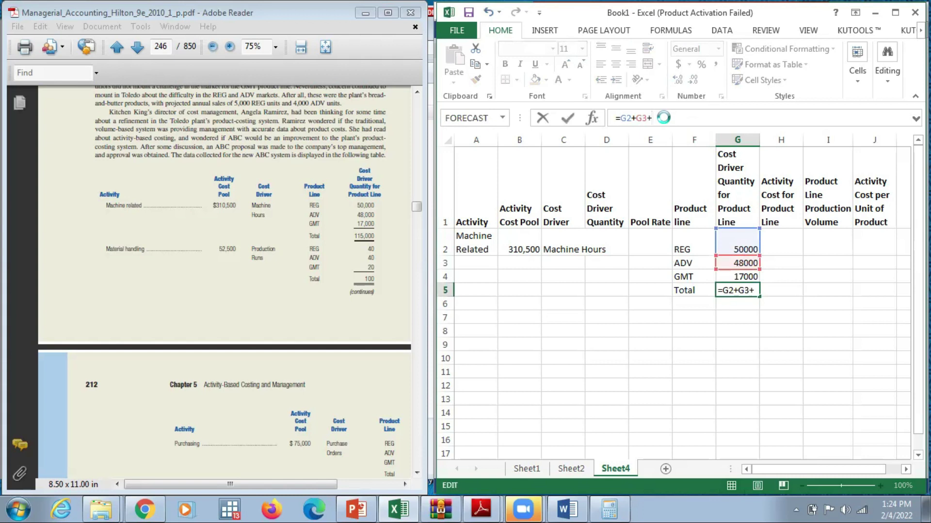
key("Return")
left_click(504, 298)
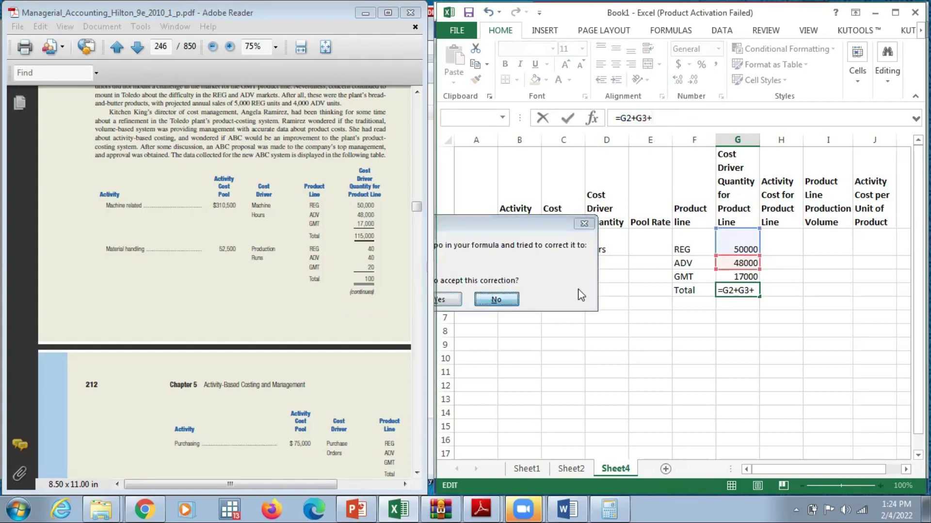
left_click(733, 224)
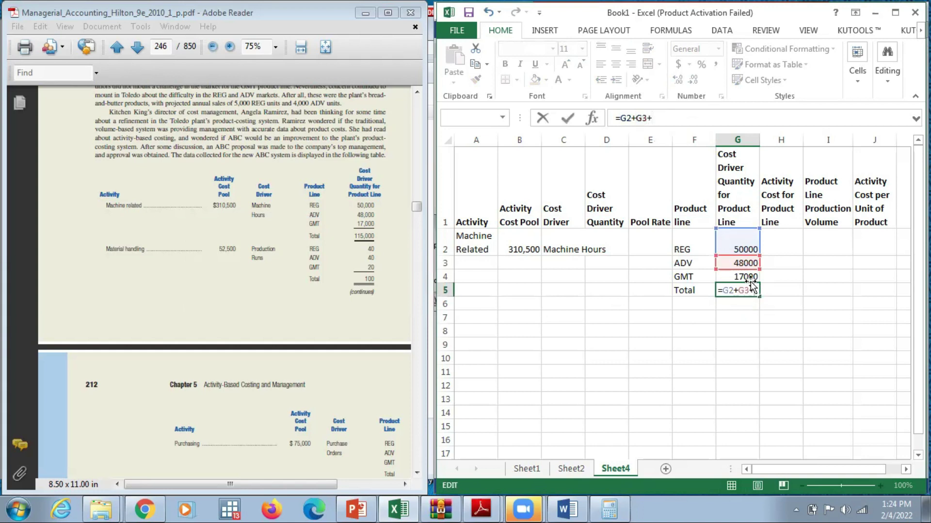
left_click(749, 275)
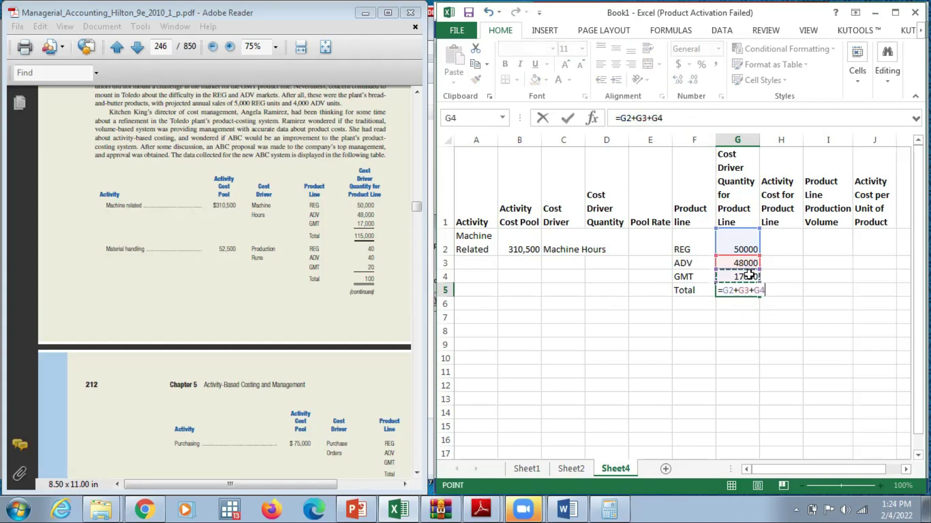
key("Return")
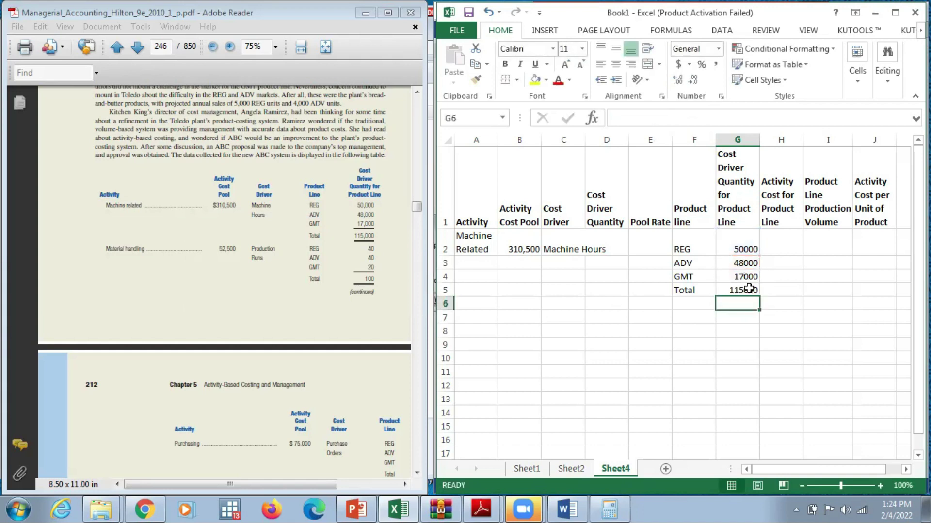
left_click(749, 289)
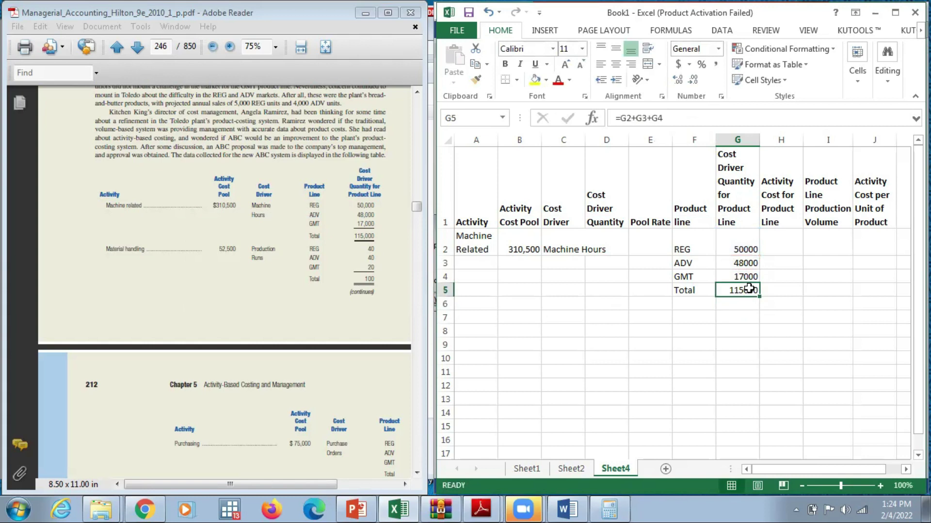
Step: Enter 115000 as the Machine Related cost driver quantity in D2
key("ctrl+c")
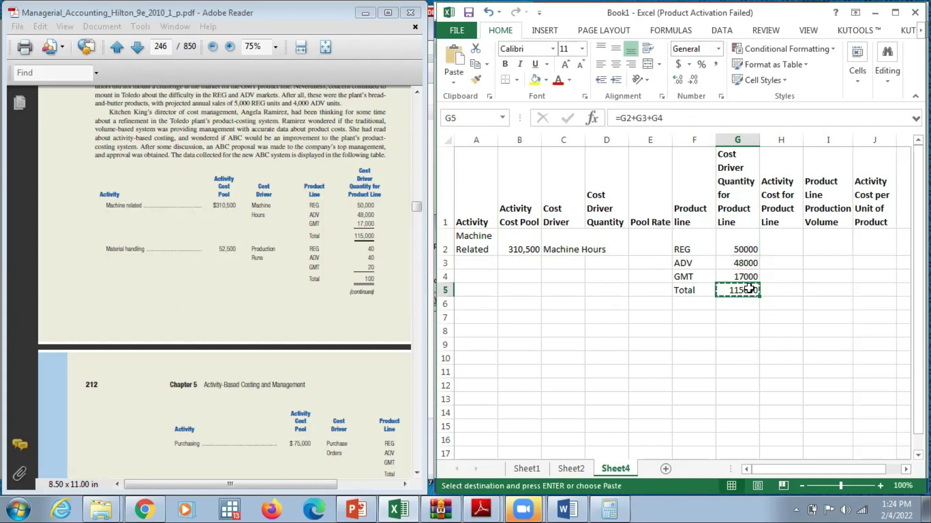
left_click(656, 248)
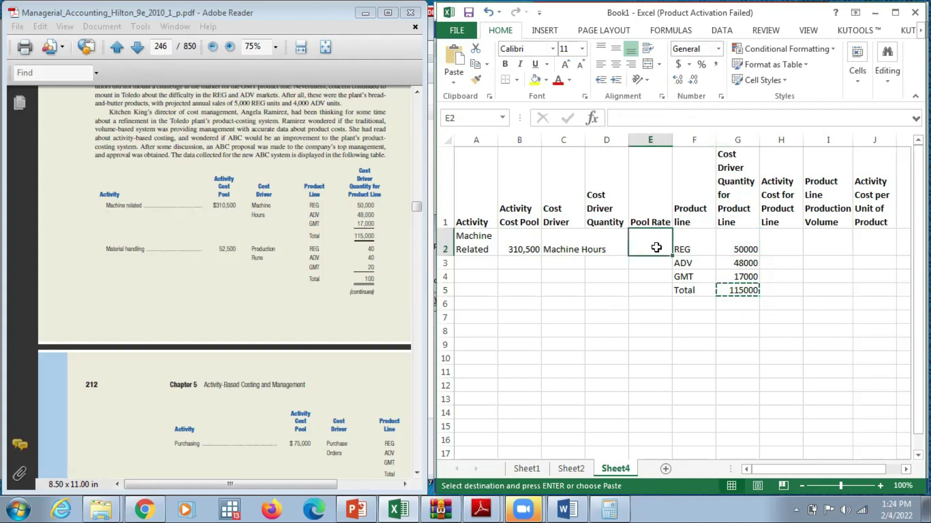
left_click(613, 246)
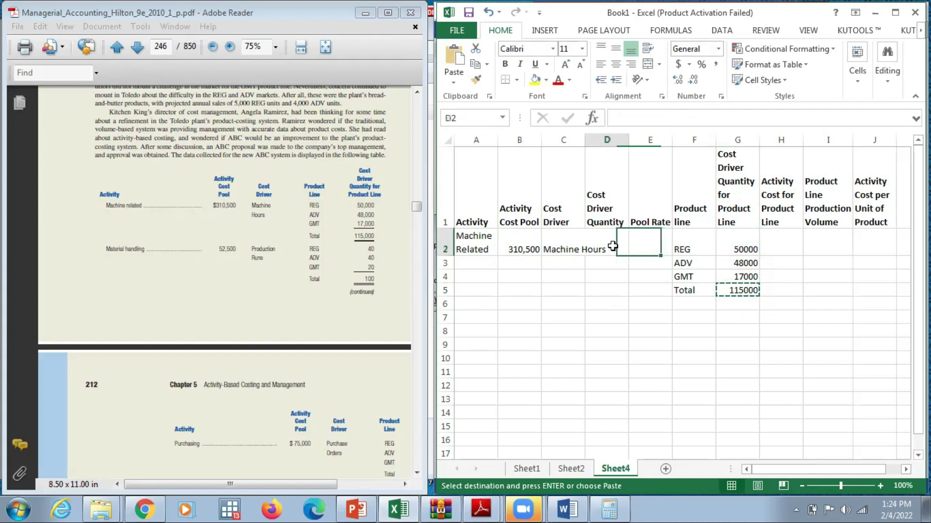
type("115000")
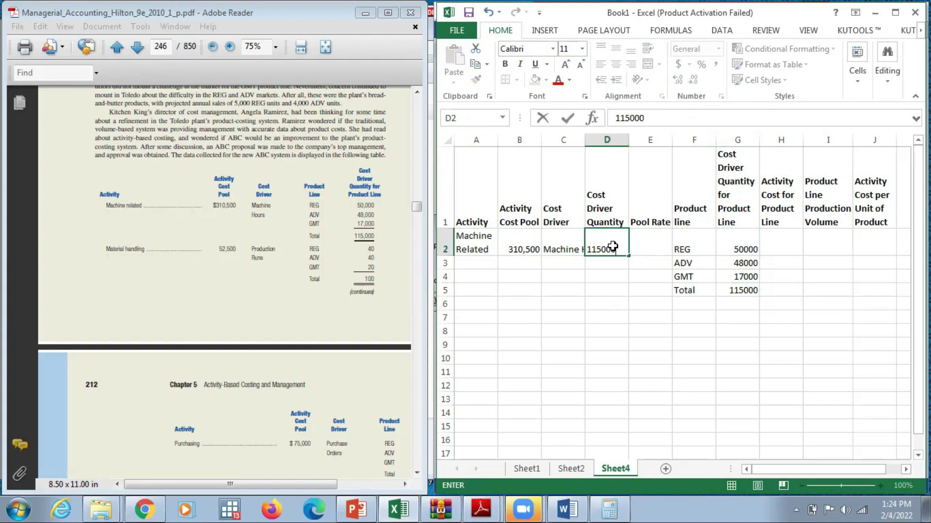
key("Return")
Step: Compute the Machine Related pool rate in E2 as =B2/D2, giving 2.7
key("Up")
key("Right")
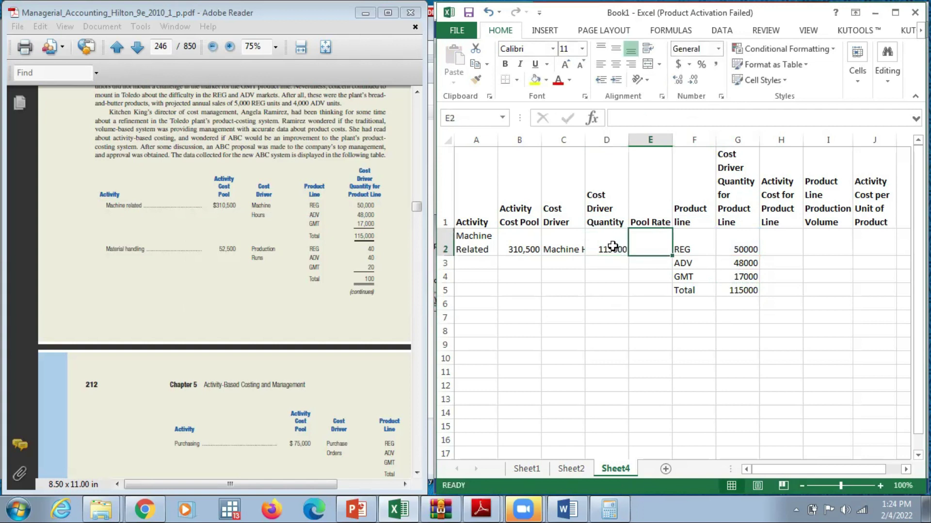
type("=")
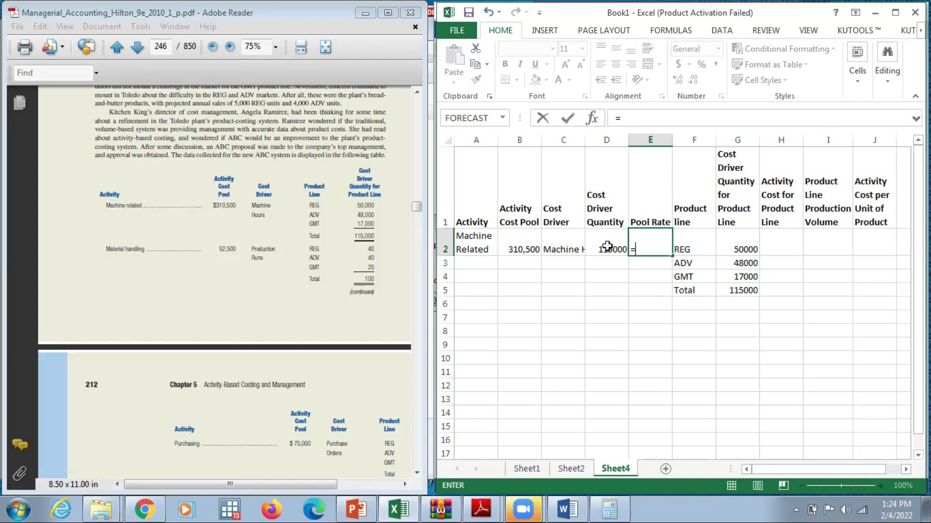
left_click(513, 251)
type("/")
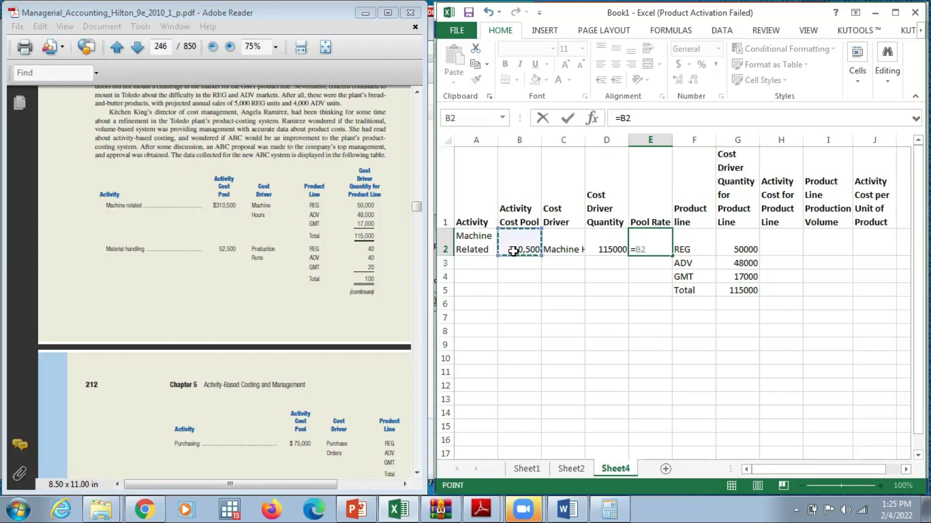
left_click(607, 247)
key("ctrl+Return")
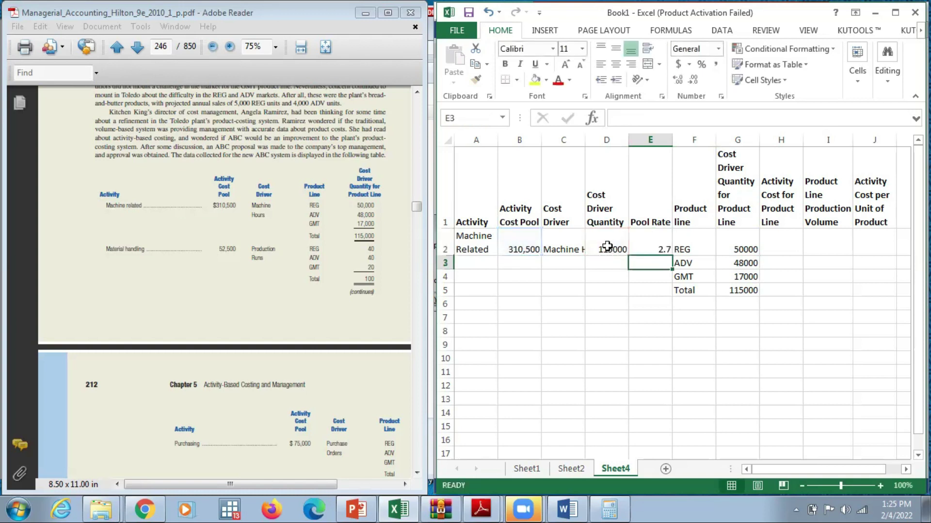